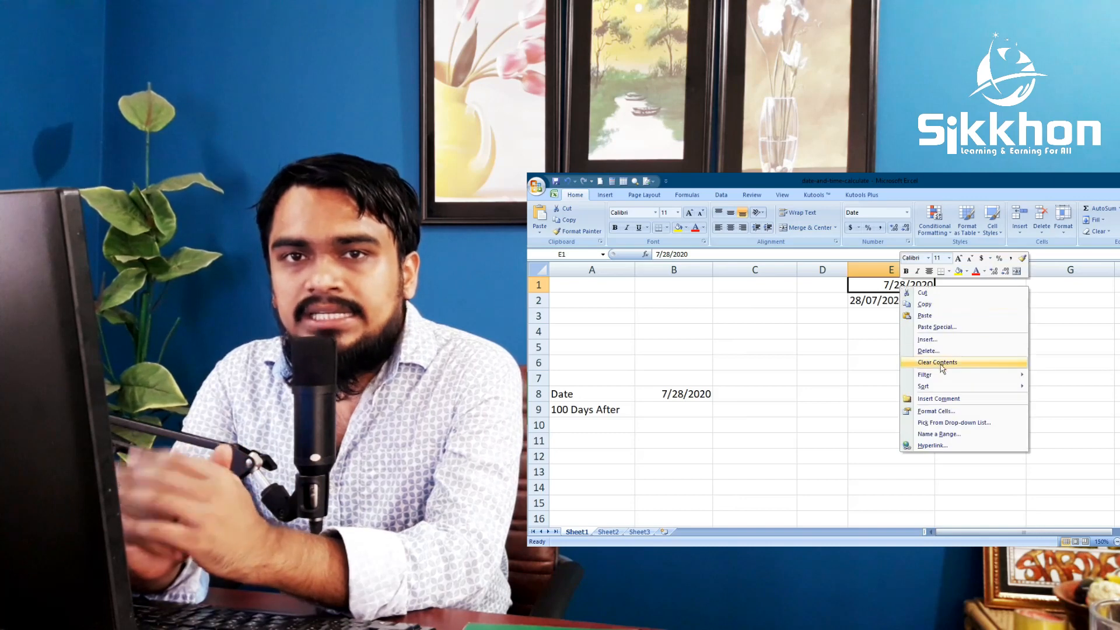
- Review E1's Format Cells options and apply Comma Style to E2's value
{"action": "left_click", "coordinate": [926, 412]}
{"action": "left_click_drag", "start_coordinate": [947, 289], "coordinate": [706, 258]}
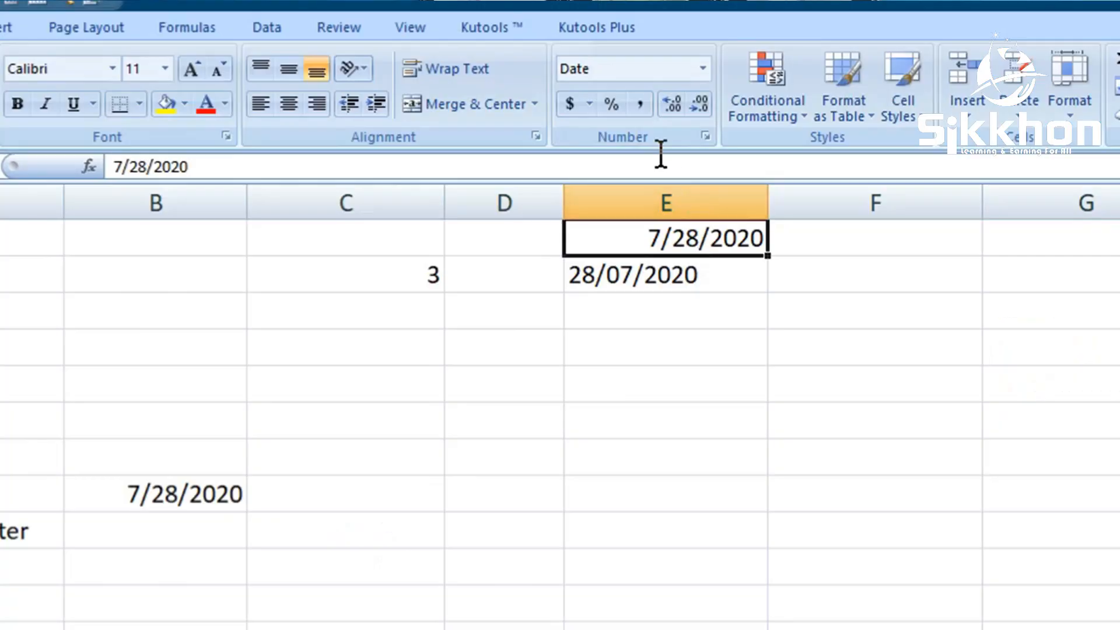
{"action": "left_click", "coordinate": [641, 103]}
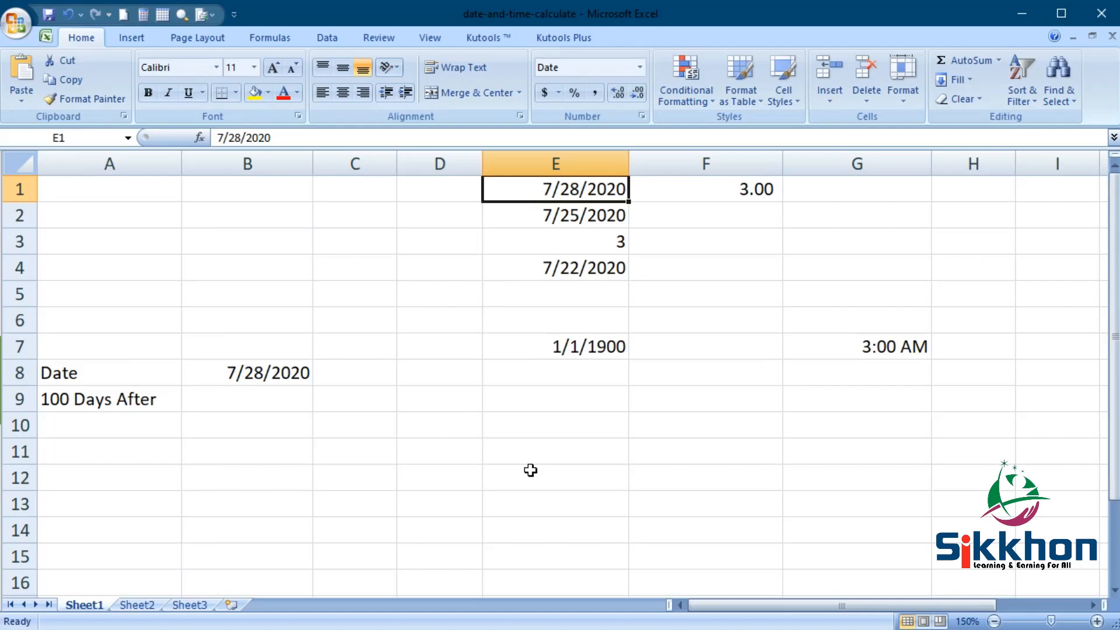
- Widen column C and clear the practice entries in E1:E7, G7 and F1
{"action": "left_click_drag", "start_coordinate": [397, 163], "coordinate": [454, 163]}
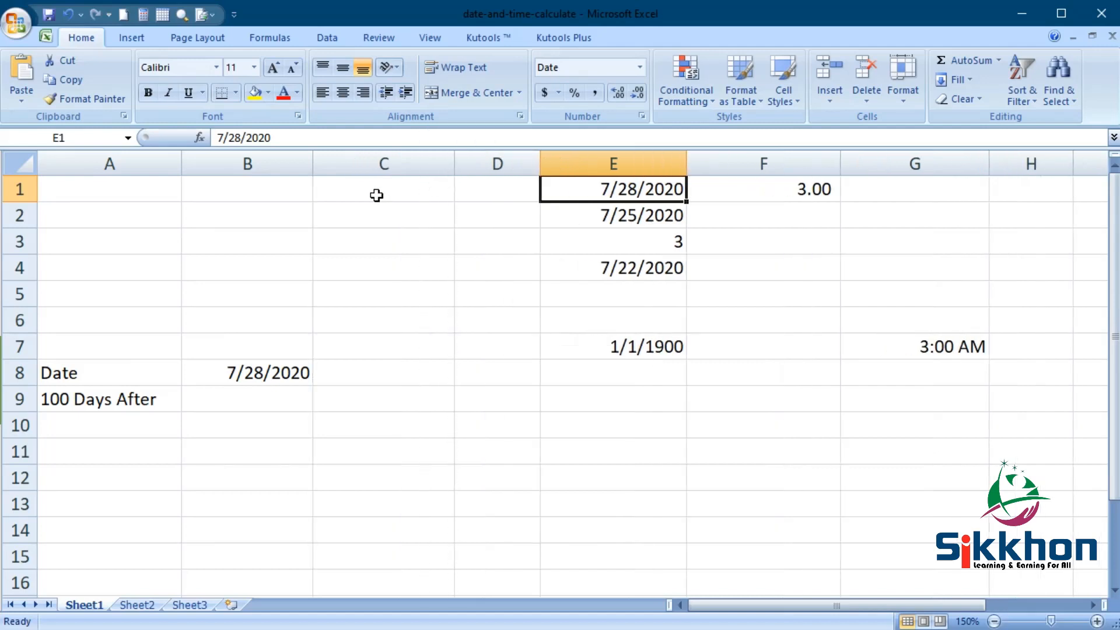
{"action": "left_click_drag", "start_coordinate": [592, 185], "coordinate": [635, 356]}
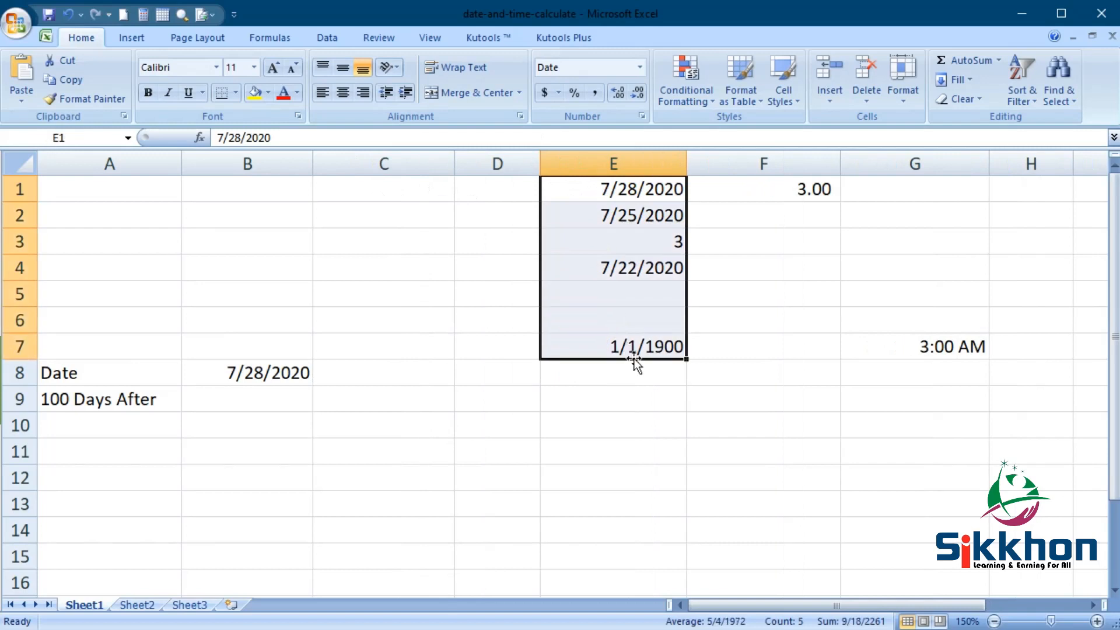
{"action": "key", "text": "Delete"}
{"action": "left_click", "coordinate": [933, 346]}
{"action": "key", "text": "Delete"}
{"action": "left_click", "coordinate": [782, 188]}
{"action": "key", "text": "Delete"}
{"action": "left_click", "coordinate": [597, 194]}
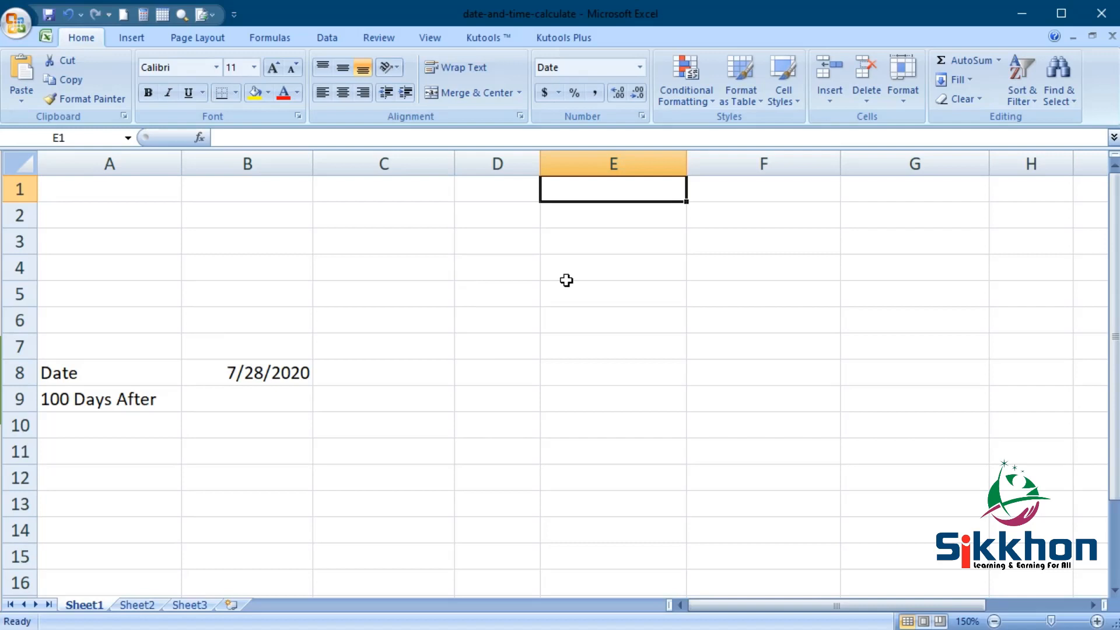
- Enter the date 7/28/2020 in E1
{"action": "type", "text": "7/"}
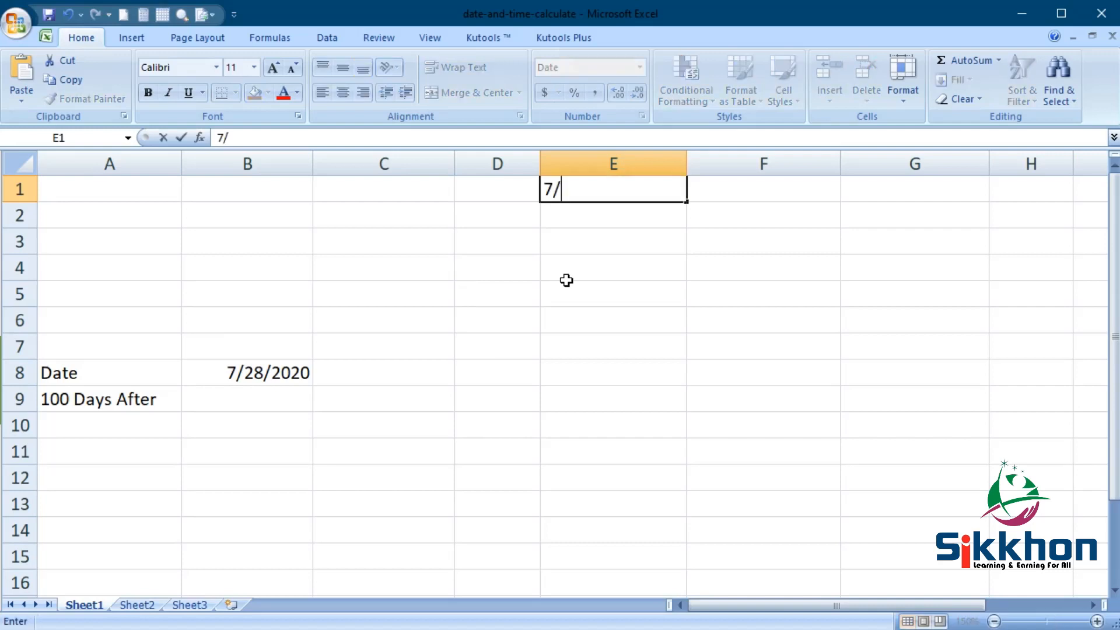
{"action": "type", "text": "28/2020"}
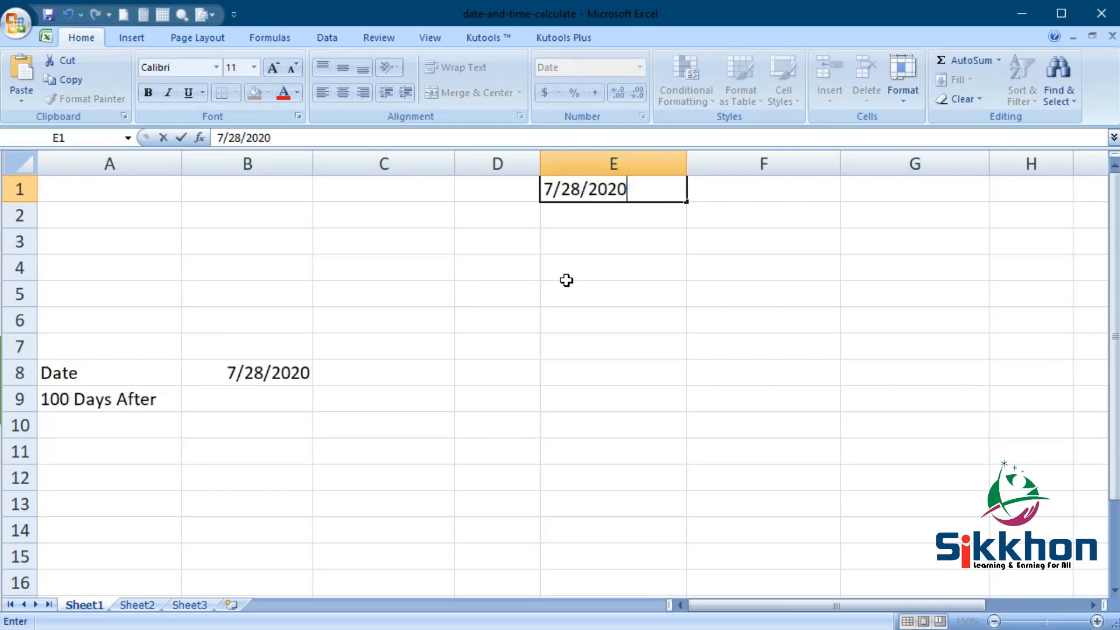
{"action": "key", "text": "Return"}
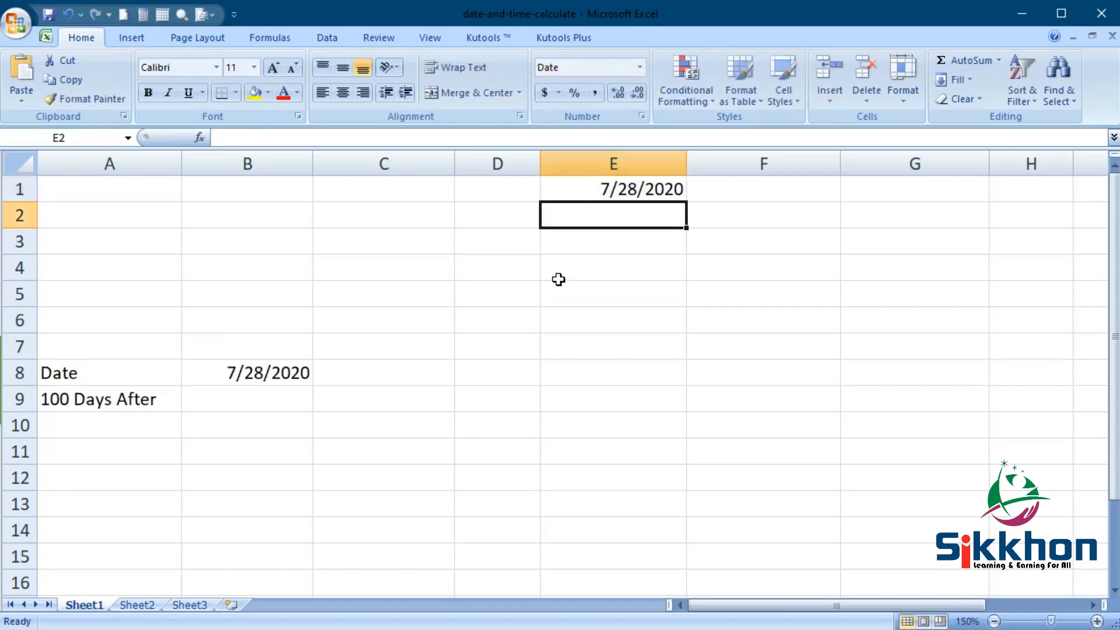
{"action": "left_click", "coordinate": [604, 194]}
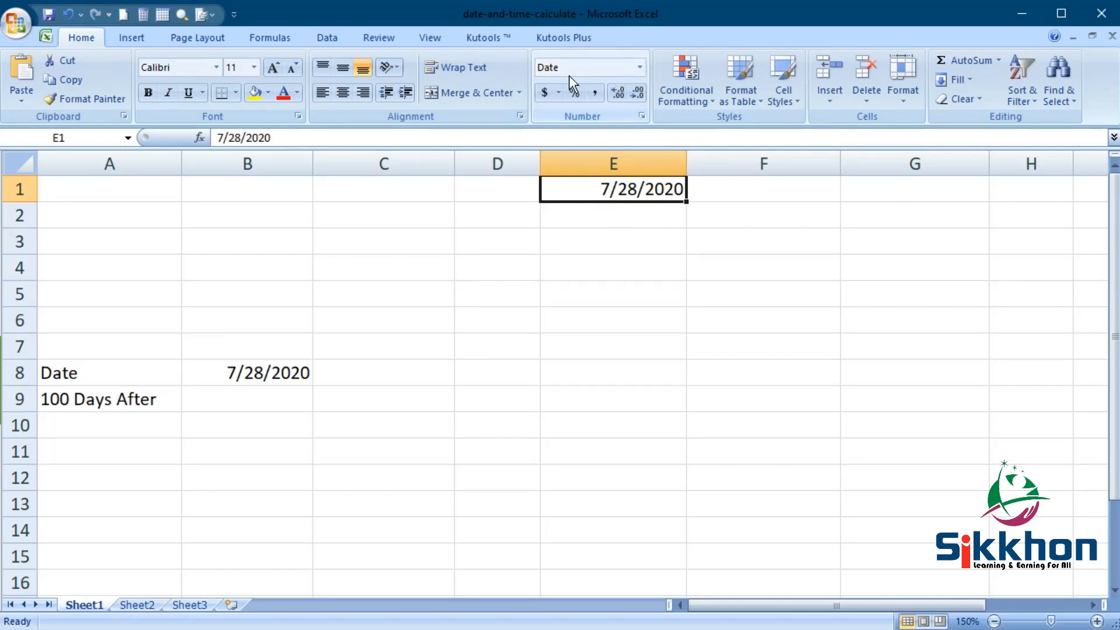
- Enter 28/07/2020 in E2, which stays left-aligned as text, and compare both cells
{"action": "left_click", "coordinate": [609, 221]}
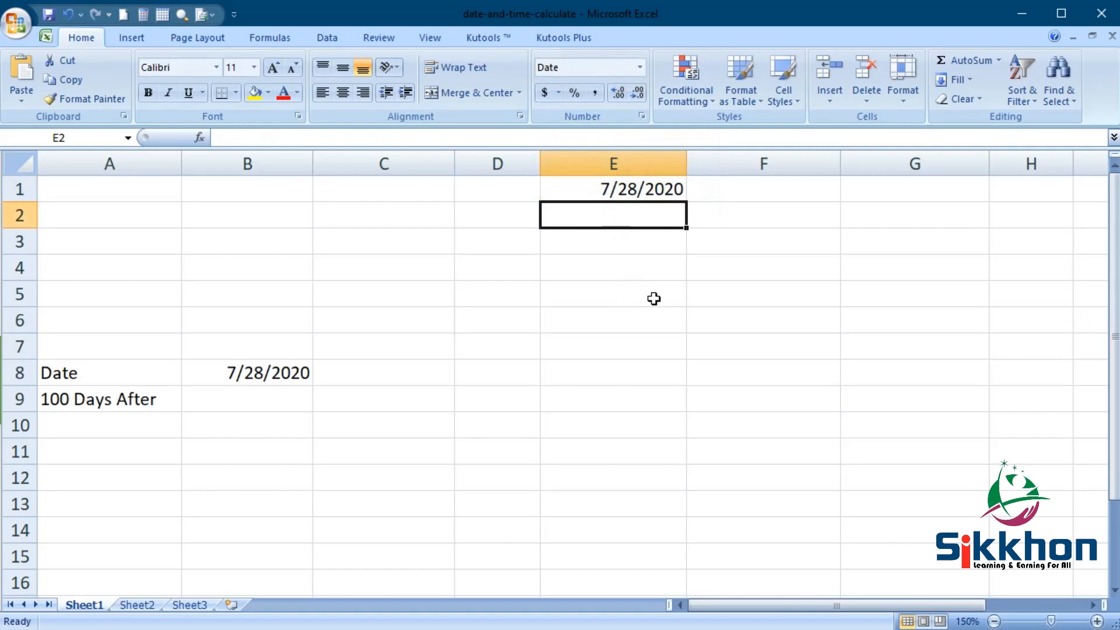
{"action": "type", "text": "28/07/2020"}
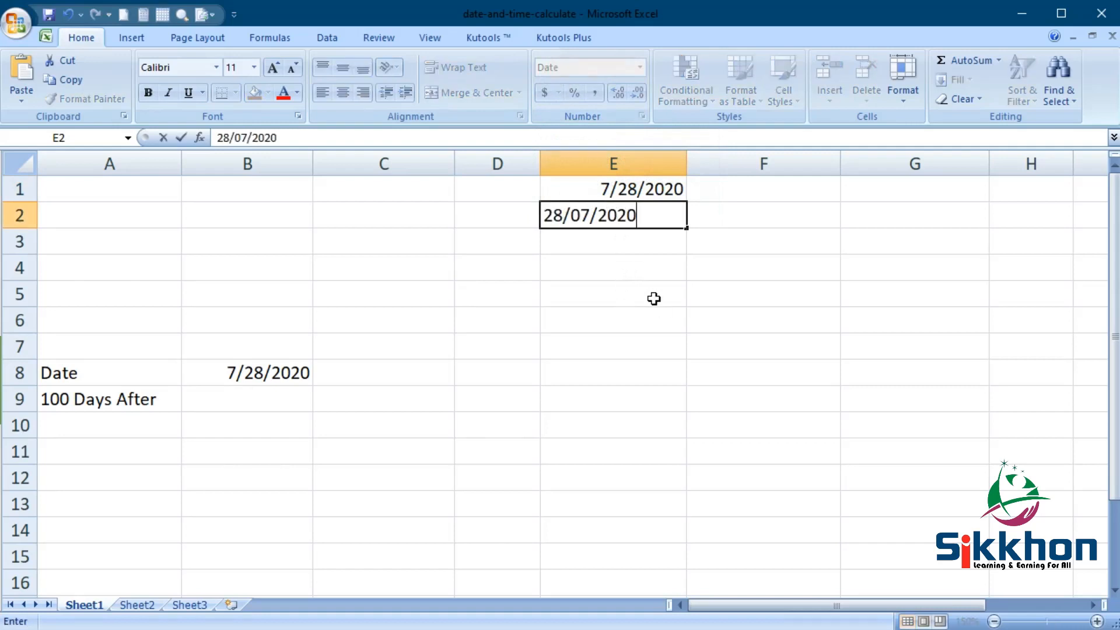
{"action": "key", "text": "Return"}
{"action": "left_click", "coordinate": [636, 215]}
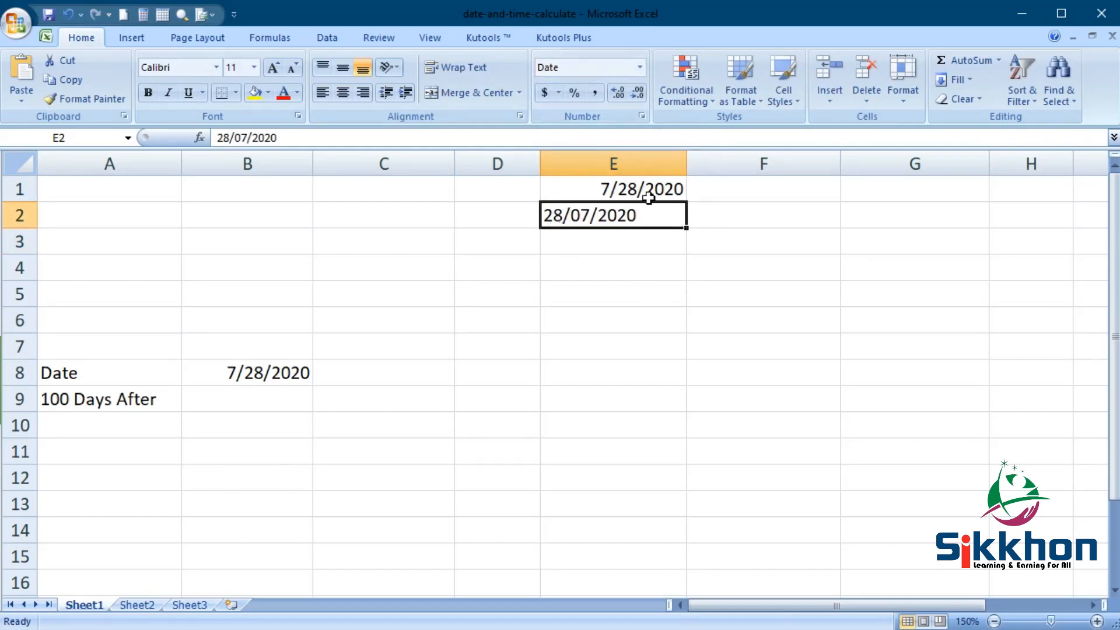
{"action": "left_click", "coordinate": [606, 187]}
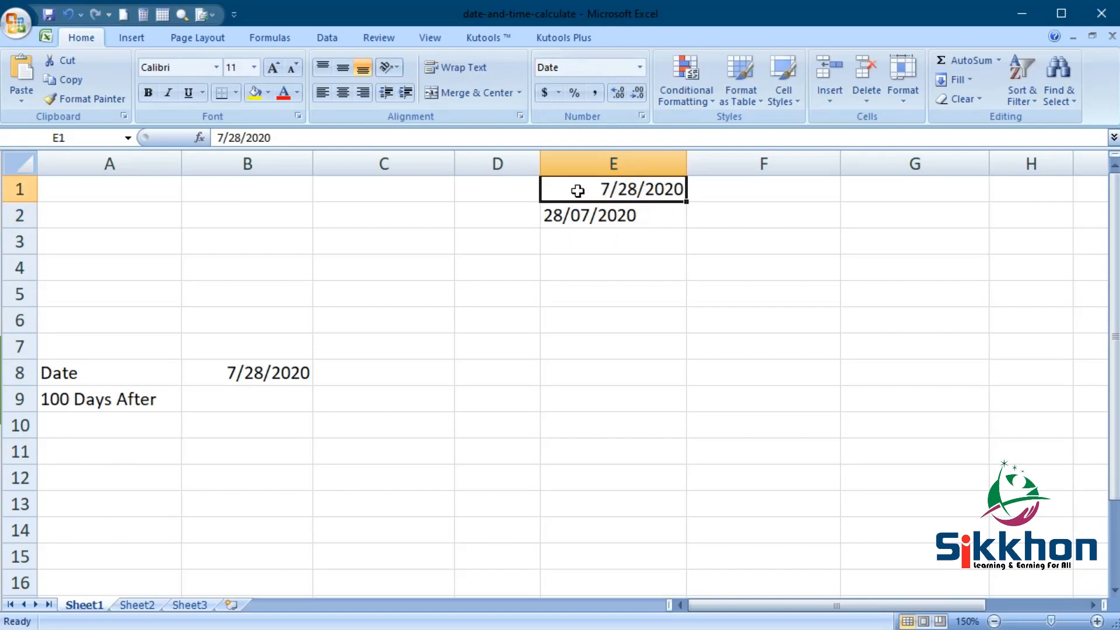
{"action": "left_click", "coordinate": [610, 216]}
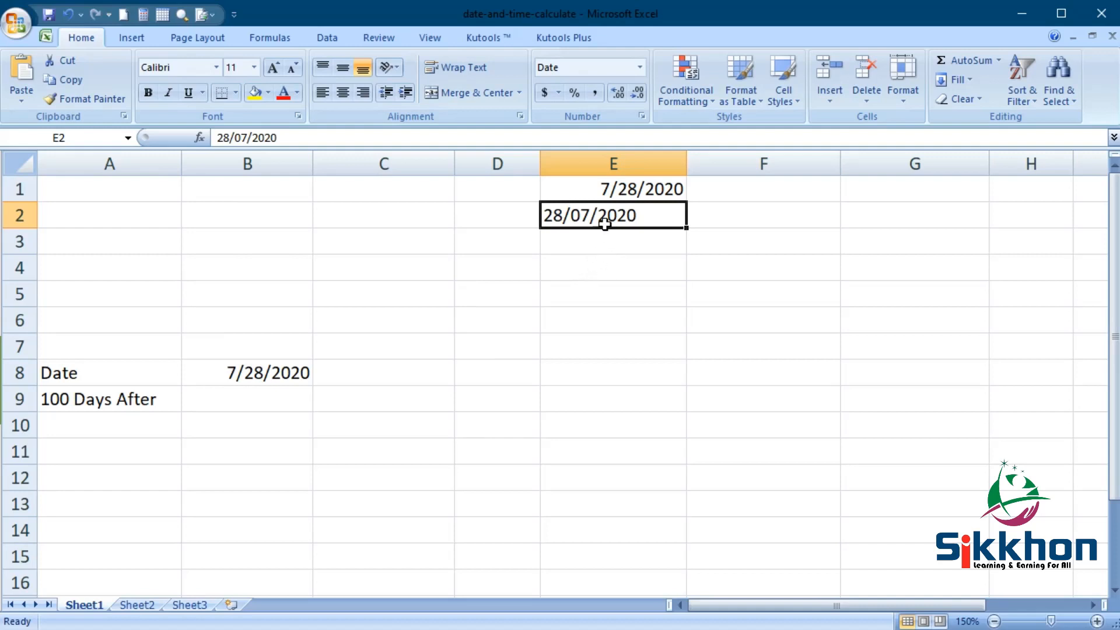
{"action": "right_click", "coordinate": [586, 230]}
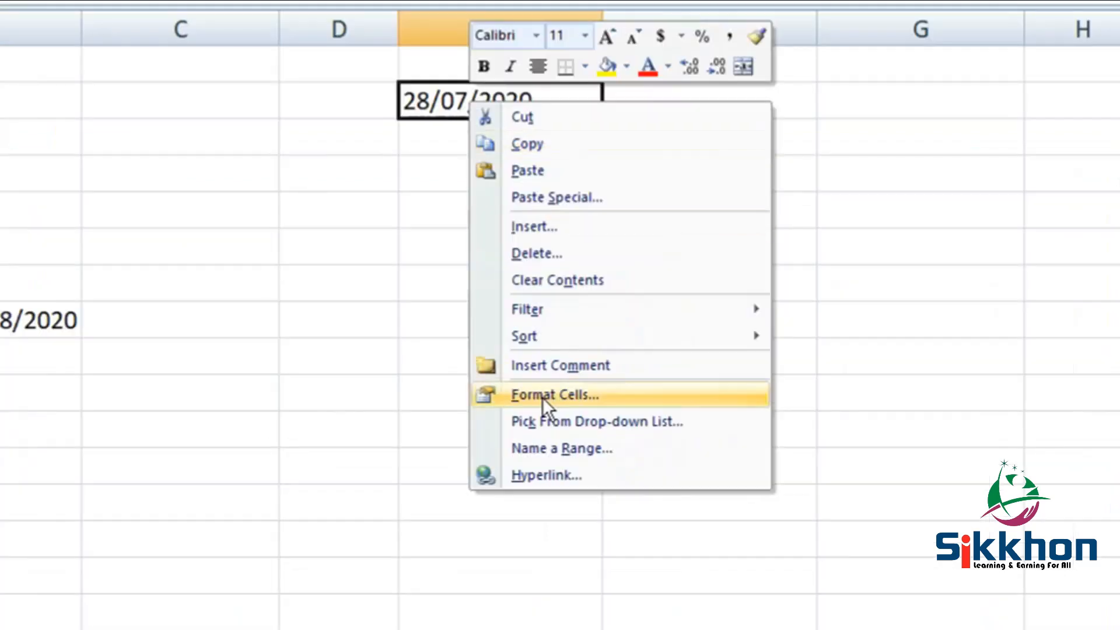
{"action": "left_click", "coordinate": [593, 394]}
{"action": "left_click_drag", "start_coordinate": [629, 119], "coordinate": [489, 29]}
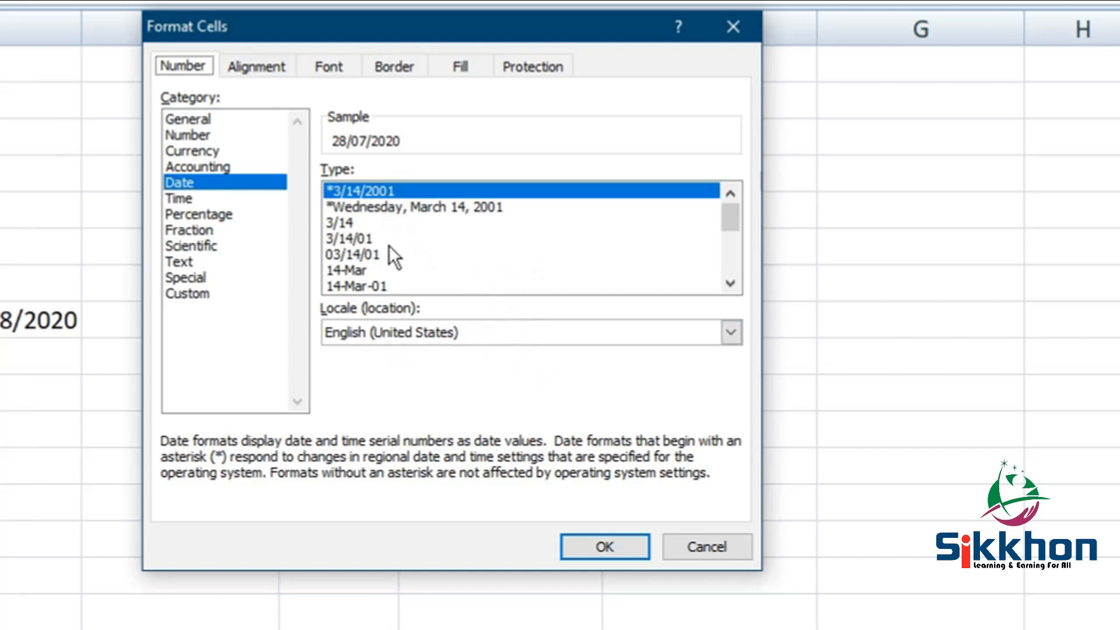
{"action": "left_click", "coordinate": [505, 334]}
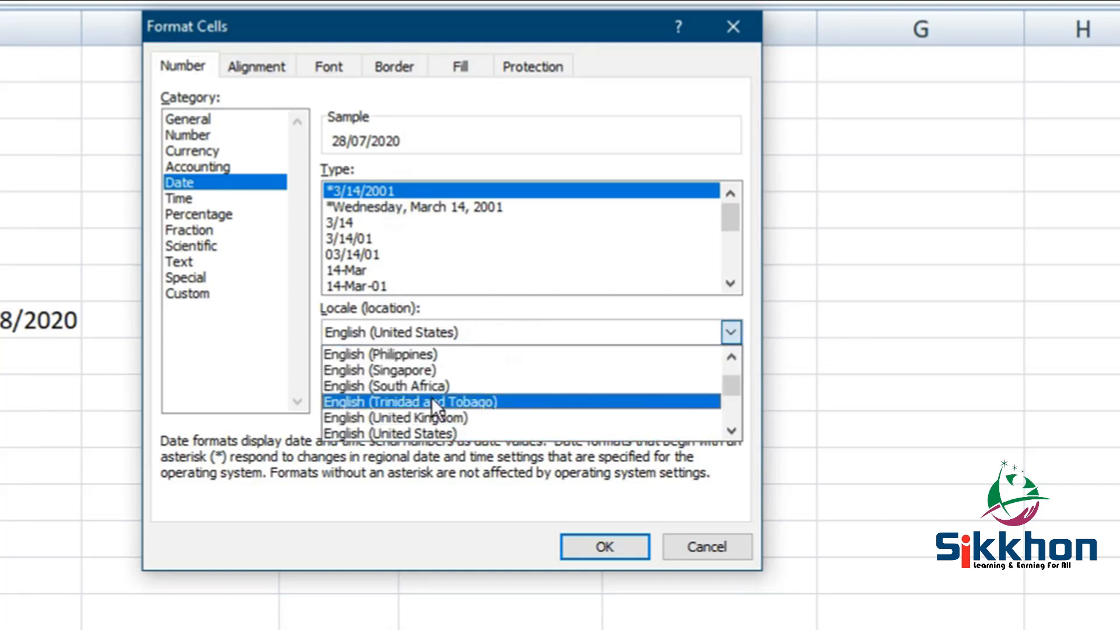
{"action": "left_click", "coordinate": [448, 416]}
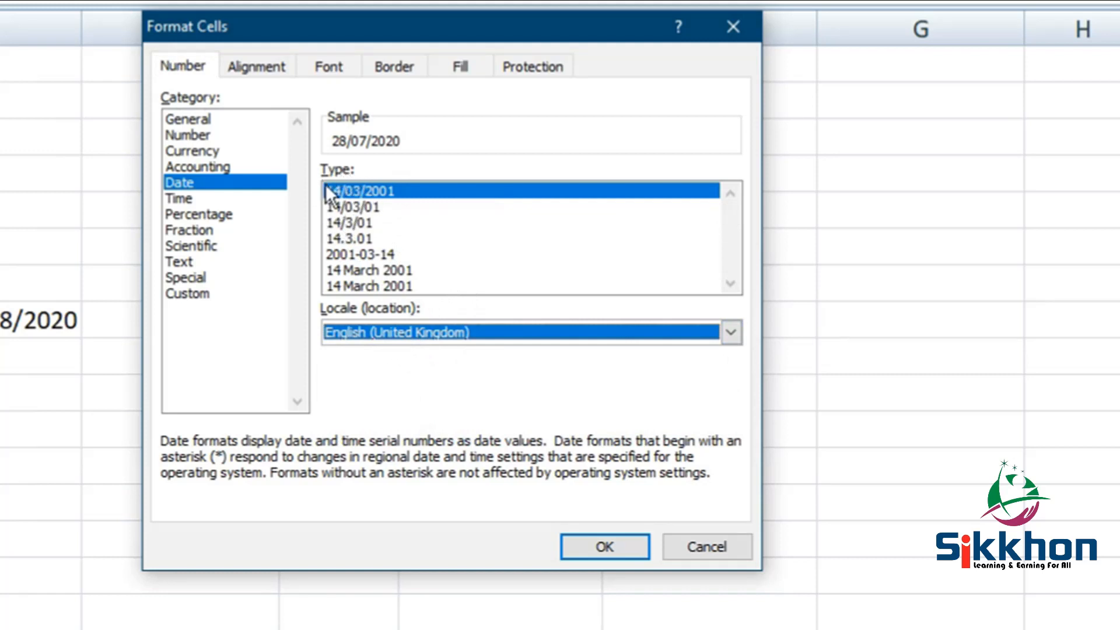
{"action": "left_click", "coordinate": [732, 333]}
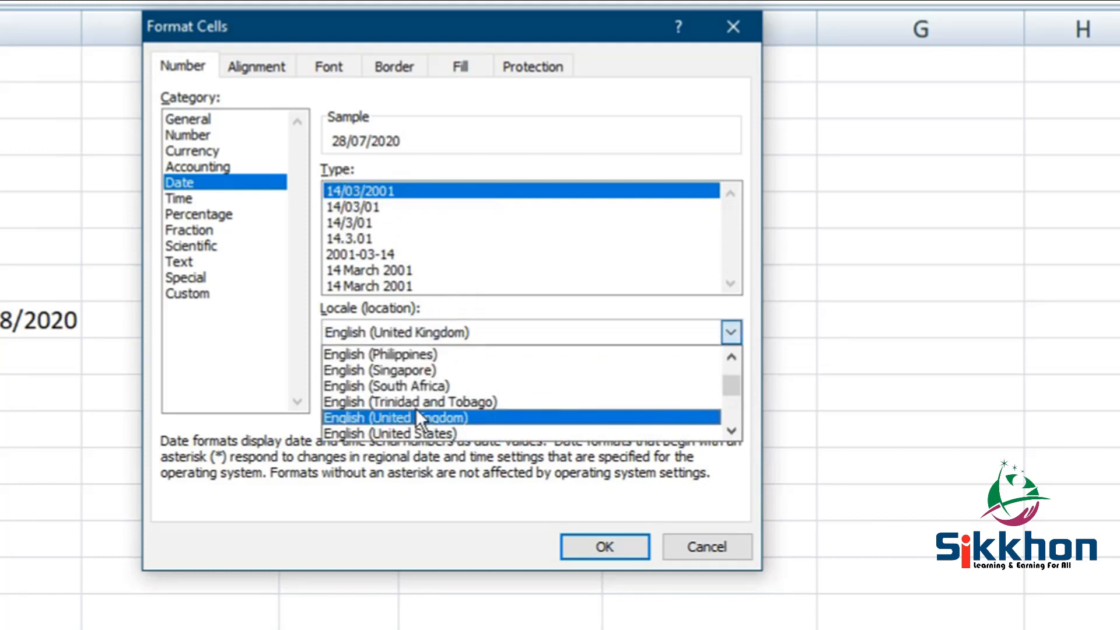
{"action": "left_click", "coordinate": [425, 433]}
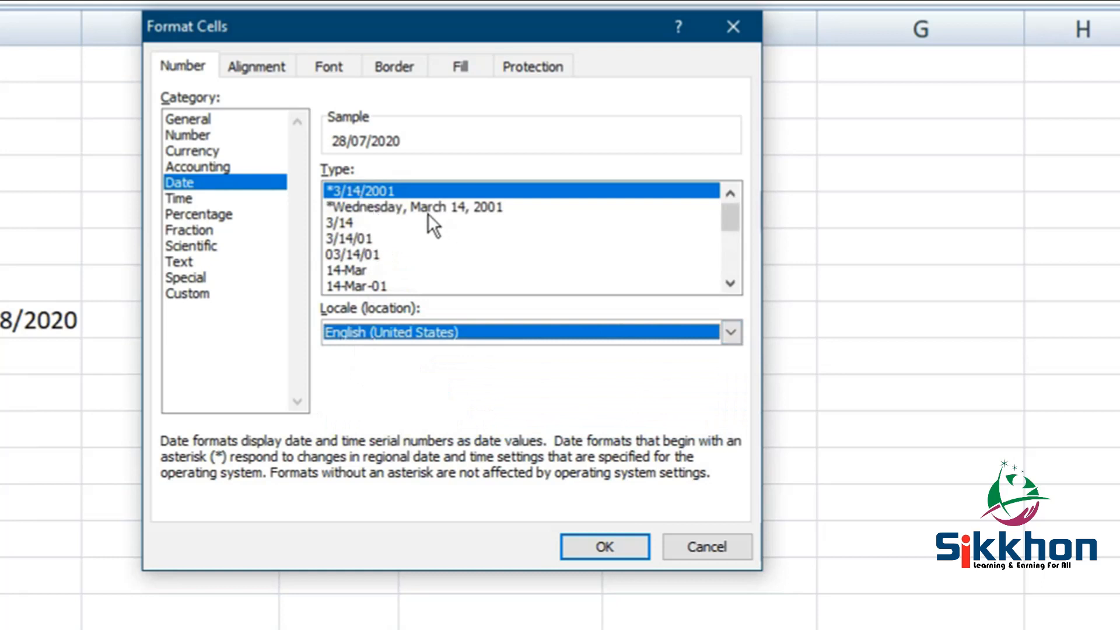
{"action": "left_click", "coordinate": [612, 545]}
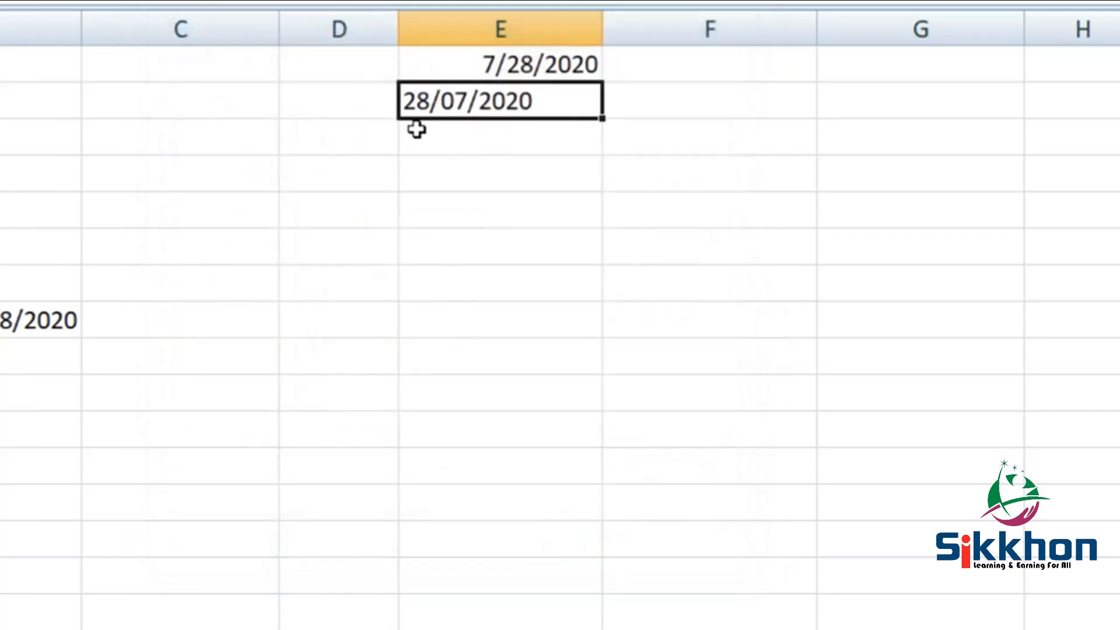
- Look at Format Cells for the 7/28/2020 date in E1, then close it
{"action": "left_click", "coordinate": [538, 71]}
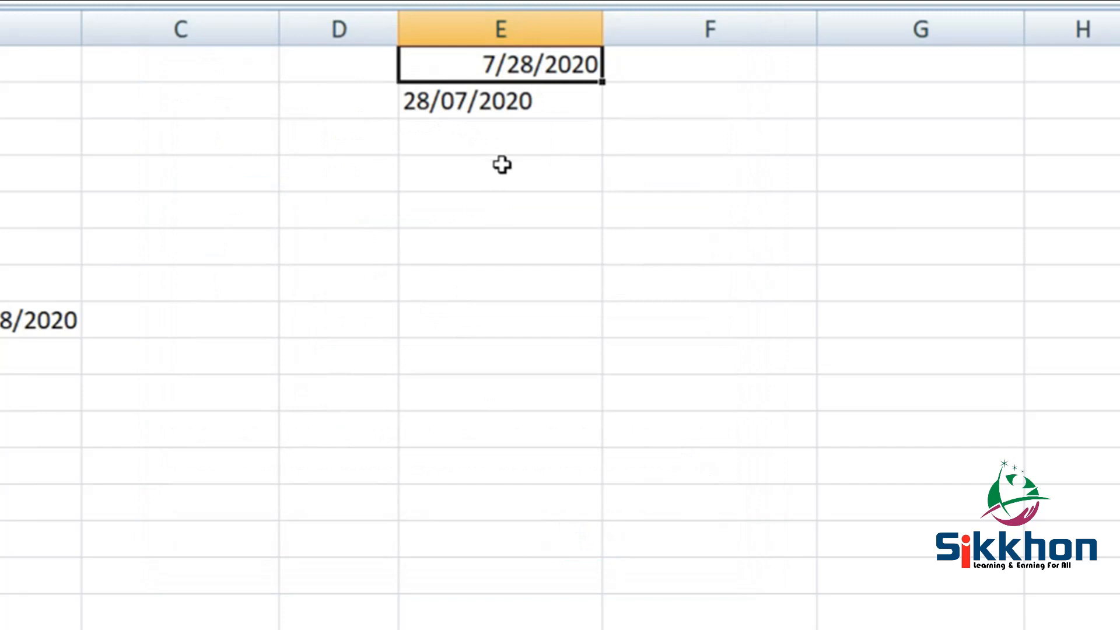
{"action": "left_click", "coordinate": [447, 108]}
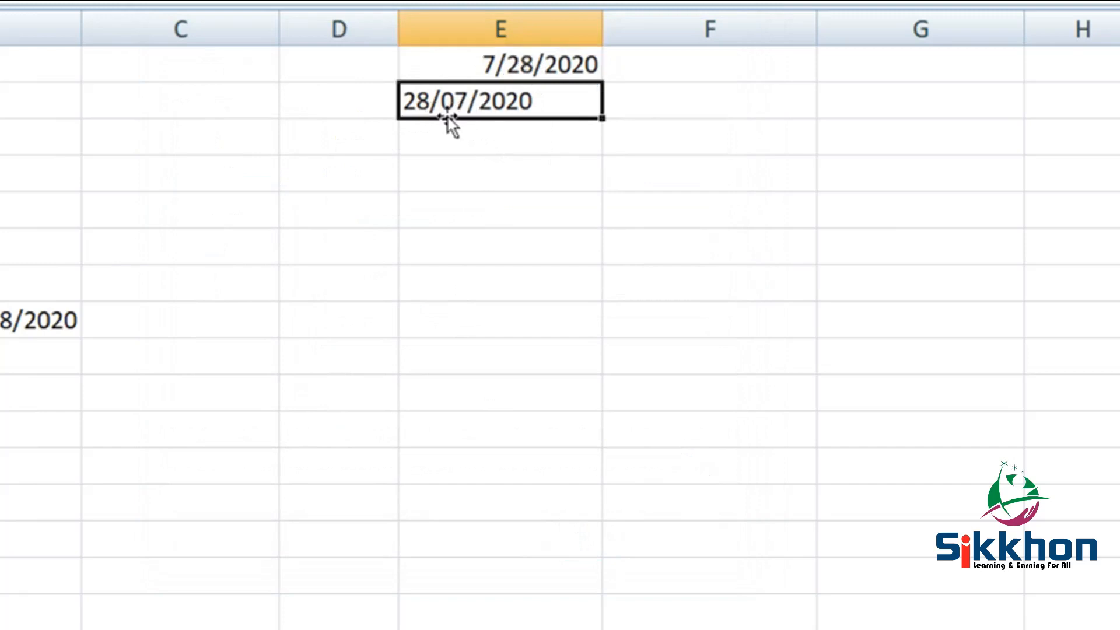
{"action": "left_click", "coordinate": [530, 68]}
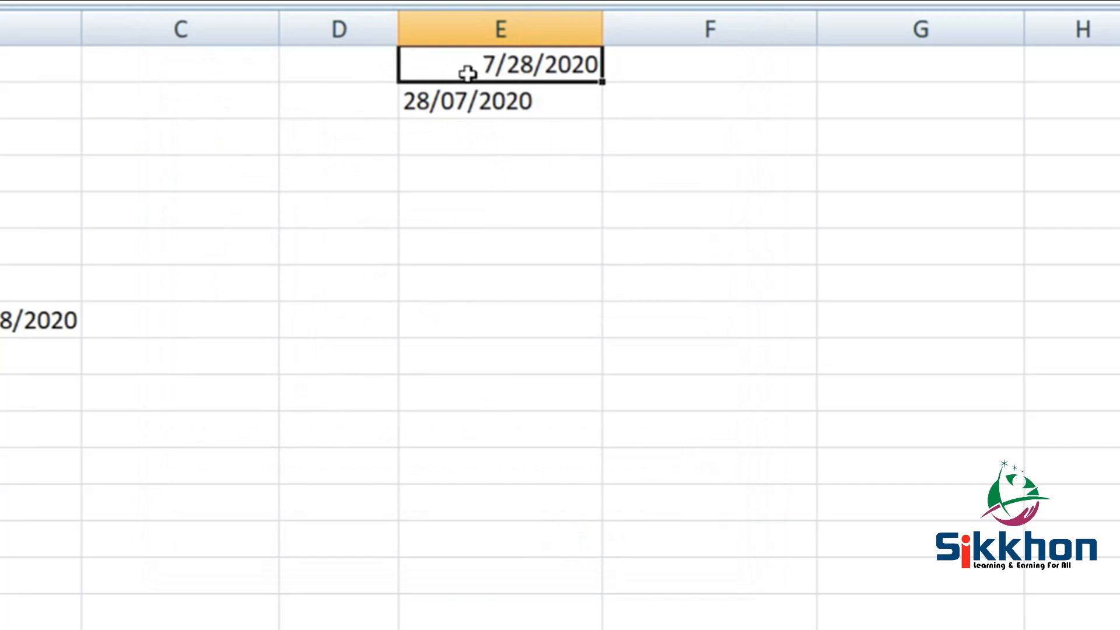
{"action": "right_click", "coordinate": [503, 73]}
{"action": "left_click", "coordinate": [615, 368]}
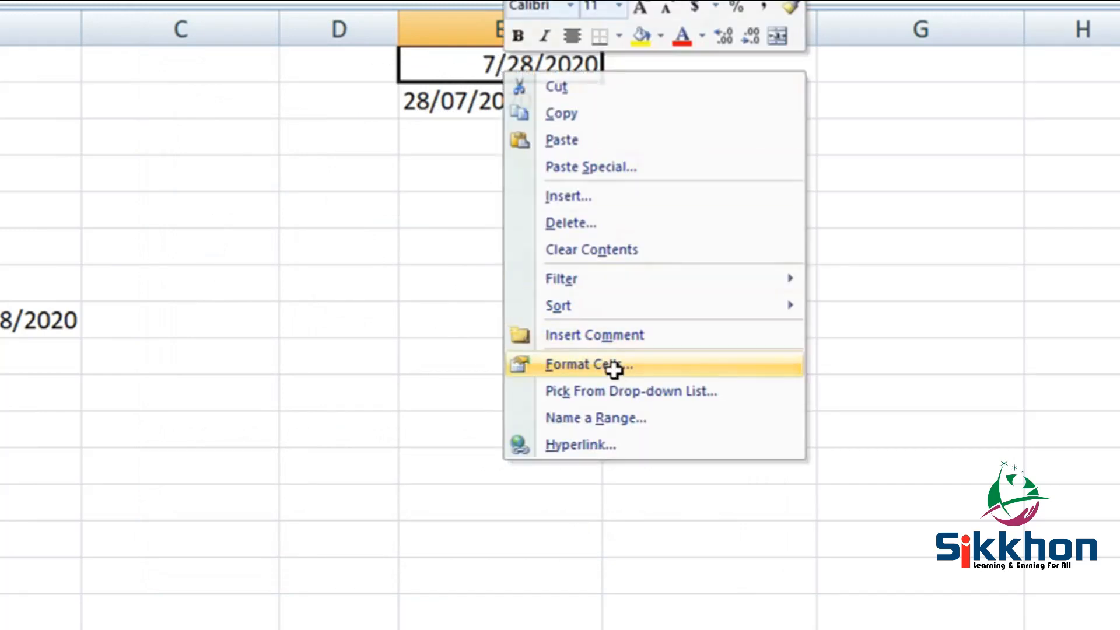
{"action": "left_click_drag", "start_coordinate": [632, 106], "coordinate": [464, 102]}
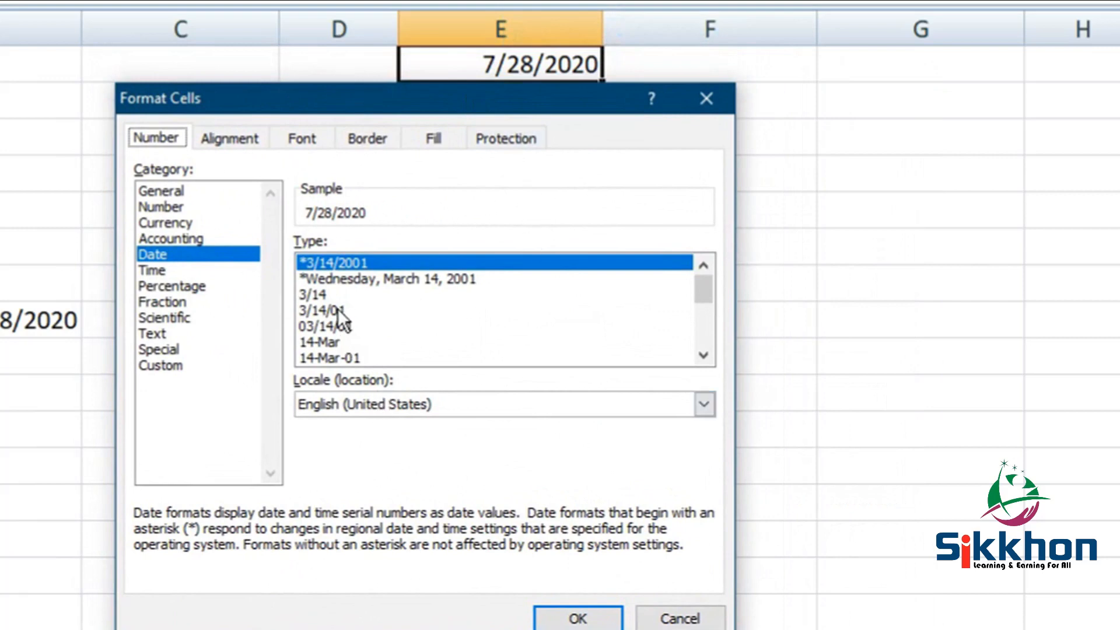
{"action": "left_click", "coordinate": [706, 98]}
- Open Format Cells for the 28/07/2020 entry in E2 to view its date options
{"action": "left_click", "coordinate": [475, 110]}
{"action": "right_click", "coordinate": [483, 113]}
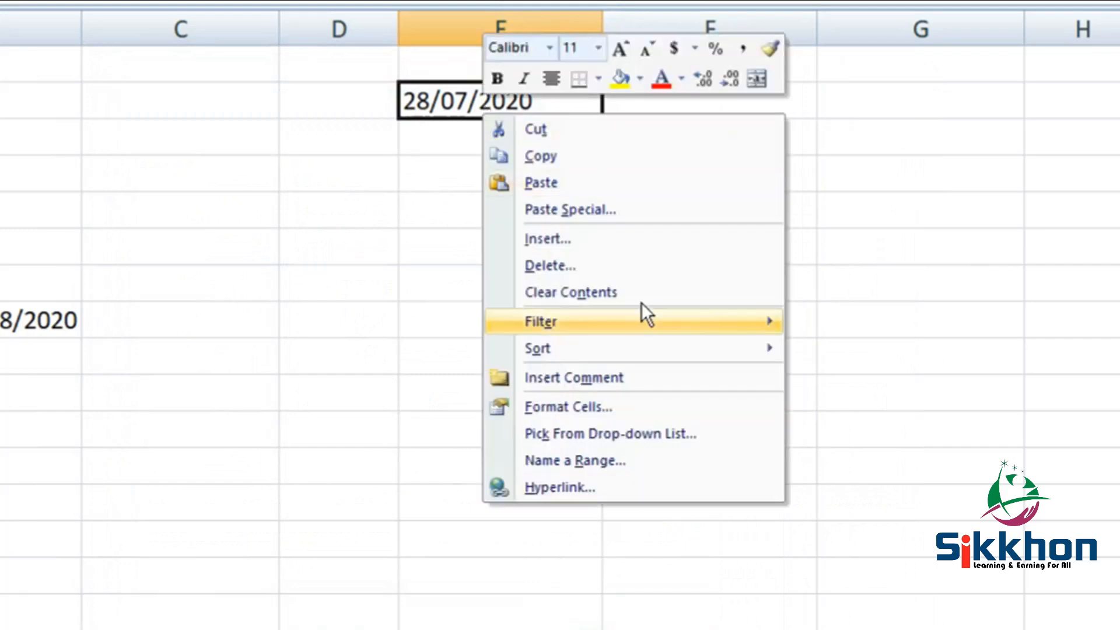
{"action": "left_click", "coordinate": [592, 405]}
{"action": "left_click_drag", "start_coordinate": [570, 121], "coordinate": [517, 128]}
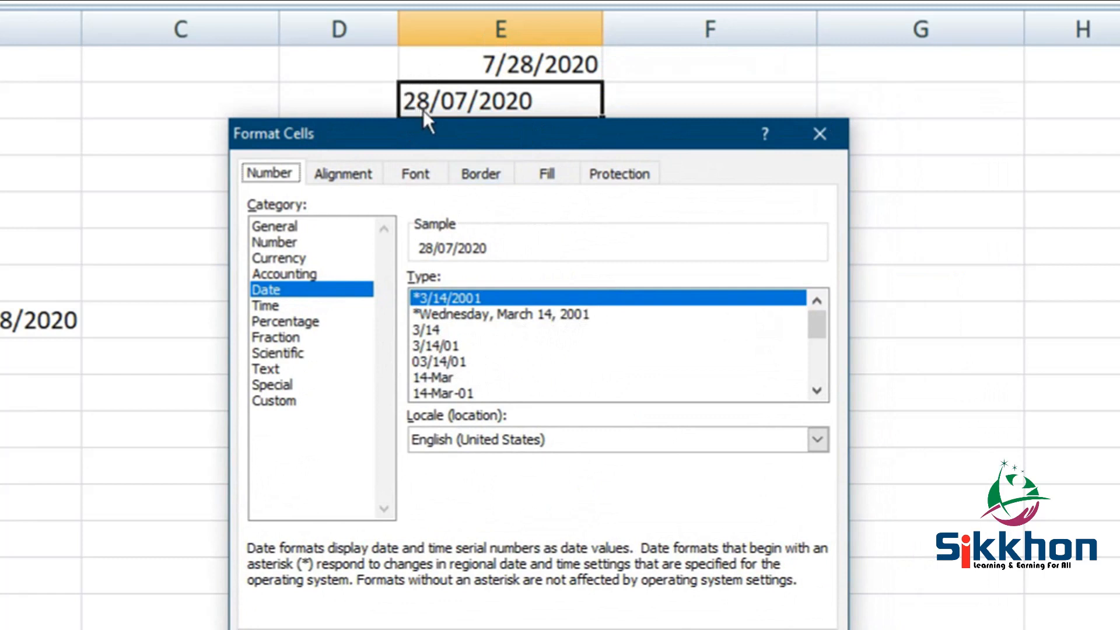
{"action": "mouse_move", "coordinate": [472, 124]}
{"action": "left_mouse_down"}
{"action": "mouse_move", "coordinate": [376, 89]}
{"action": "mouse_move", "coordinate": [467, 130]}
{"action": "left_mouse_up"}
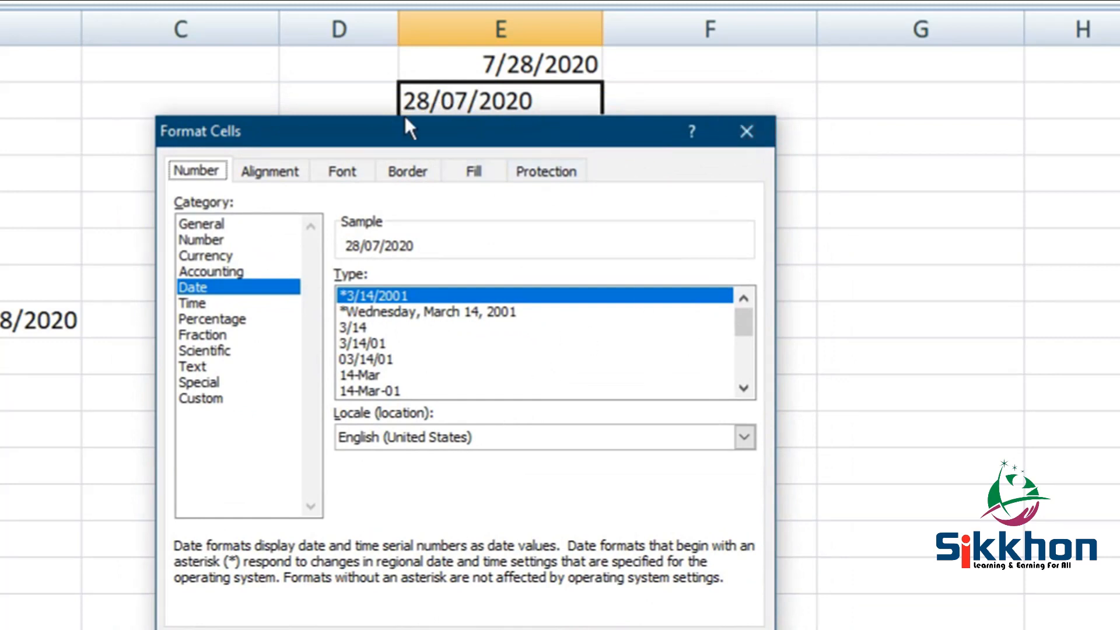
- Give E1 the English (United Kingdom) date format so it reads 28/07/2020
{"action": "left_click", "coordinate": [746, 131]}
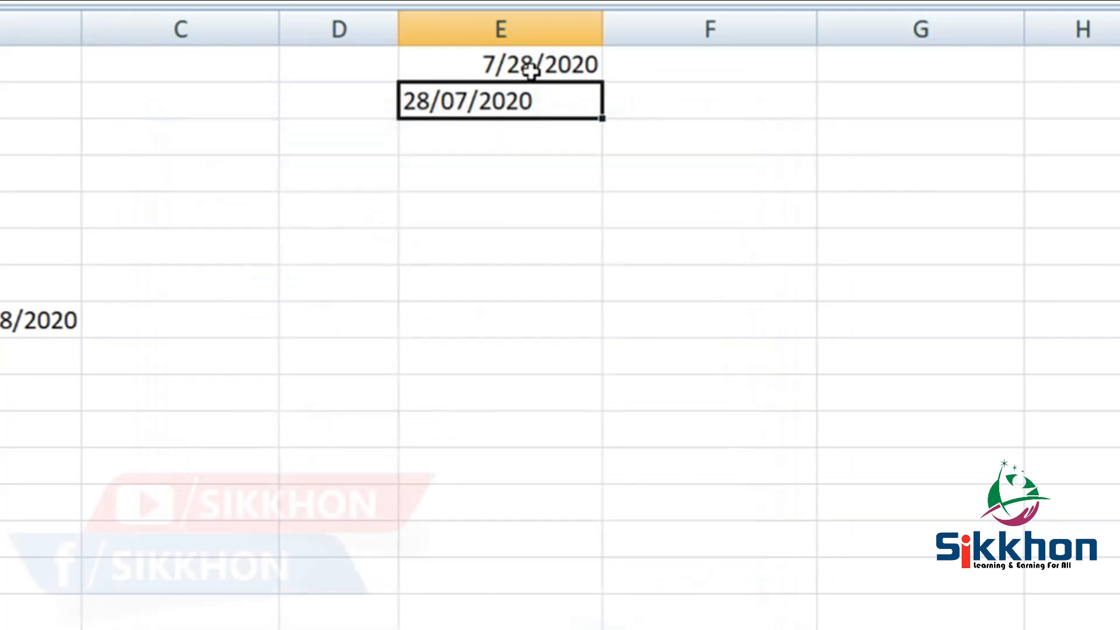
{"action": "left_click", "coordinate": [529, 68]}
{"action": "right_click", "coordinate": [520, 63]}
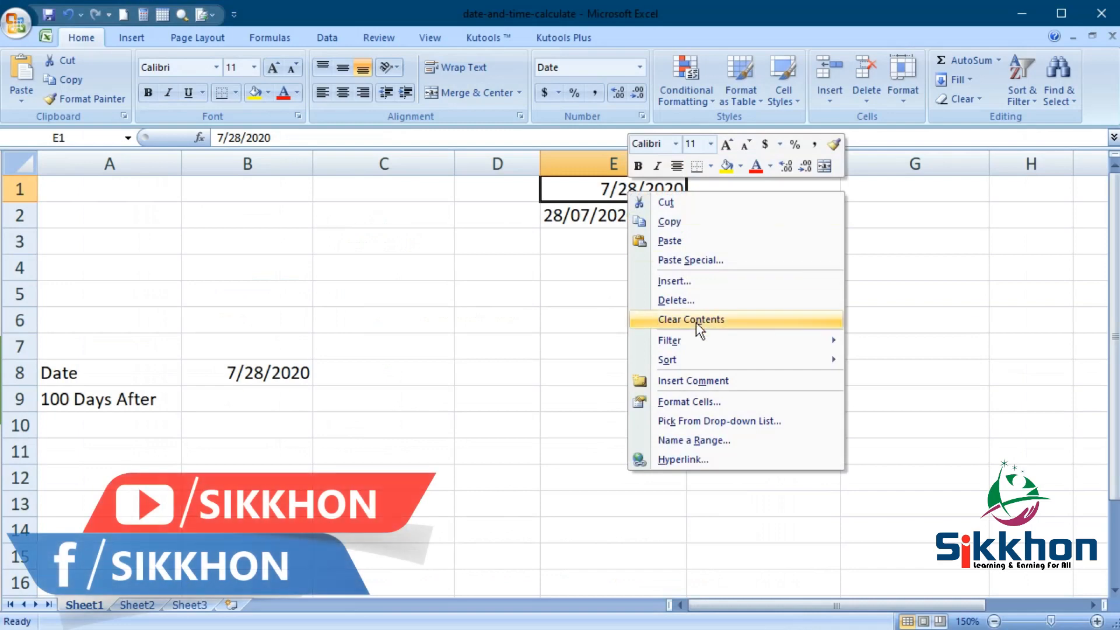
{"action": "left_click", "coordinate": [714, 402]}
{"action": "left_click_drag", "start_coordinate": [698, 206], "coordinate": [294, 151]}
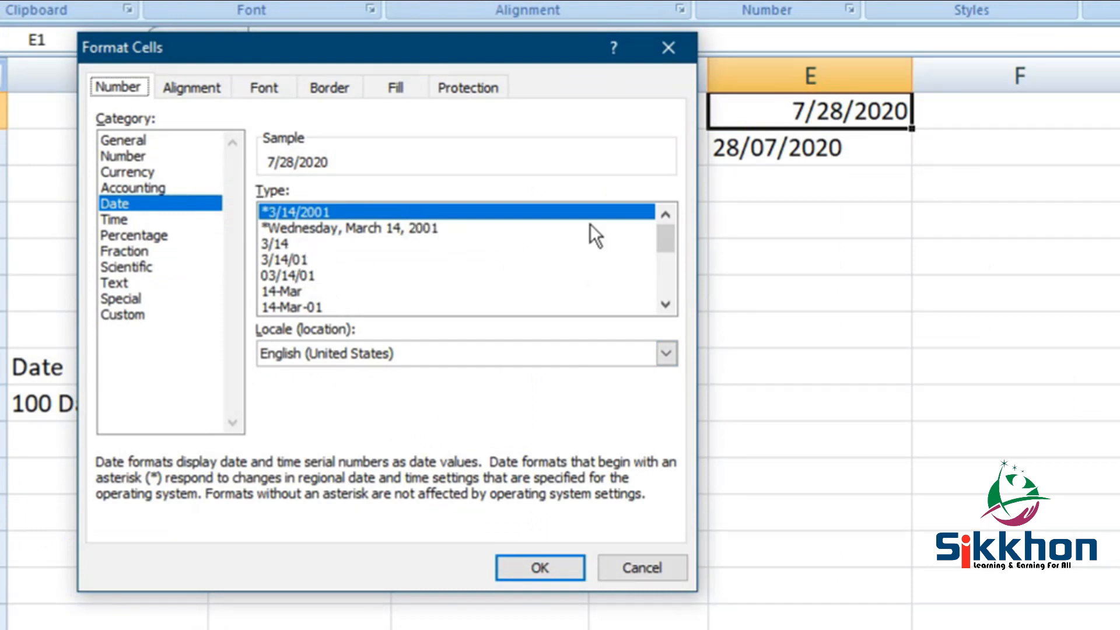
{"action": "left_click", "coordinate": [456, 352]}
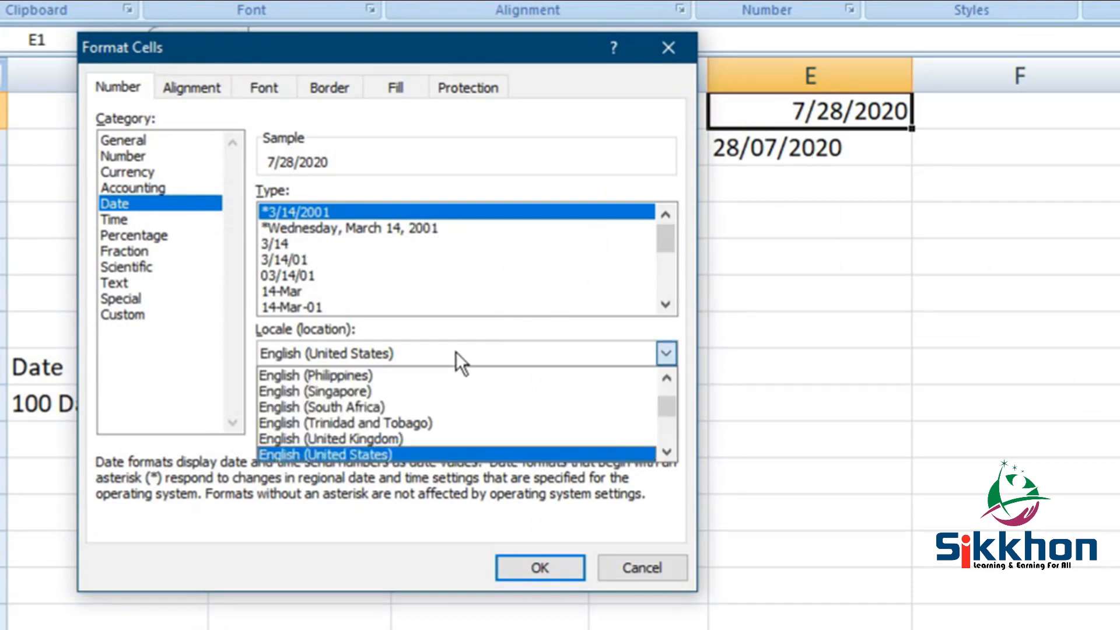
{"action": "left_click", "coordinate": [432, 437]}
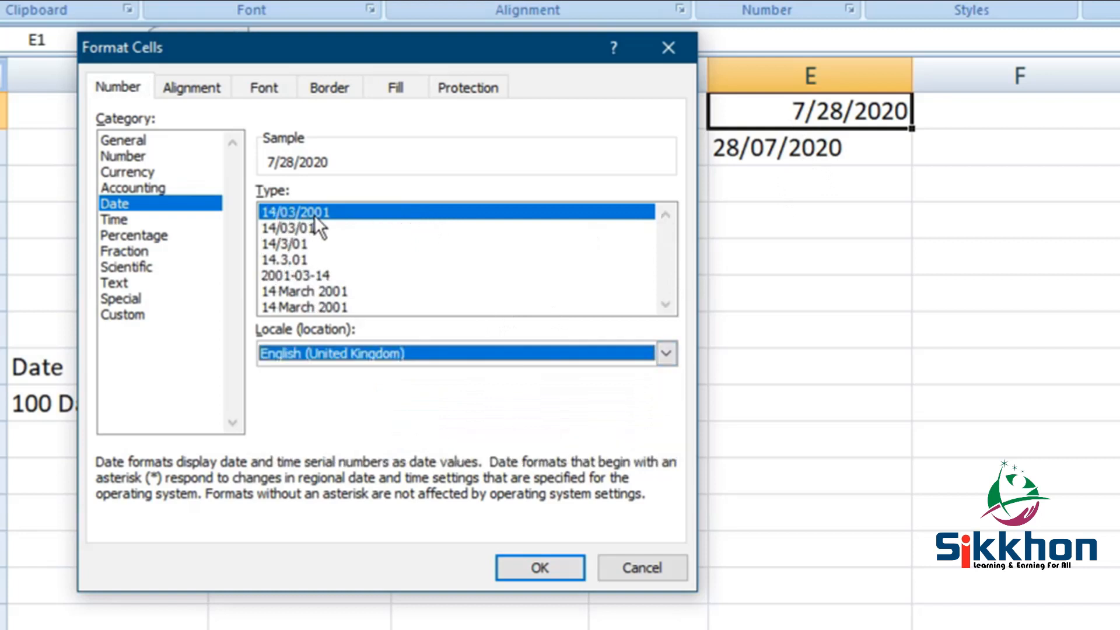
{"action": "left_click", "coordinate": [555, 569]}
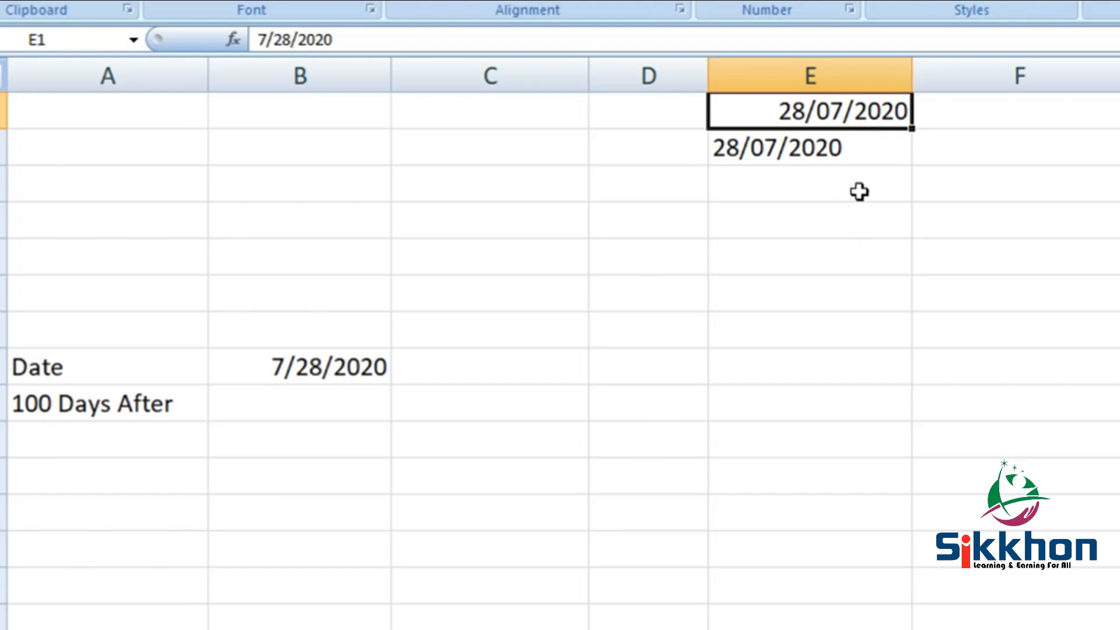
- Switch E1's date locale back to English (United States), showing 7/28/2020
{"action": "right_click", "coordinate": [821, 109]}
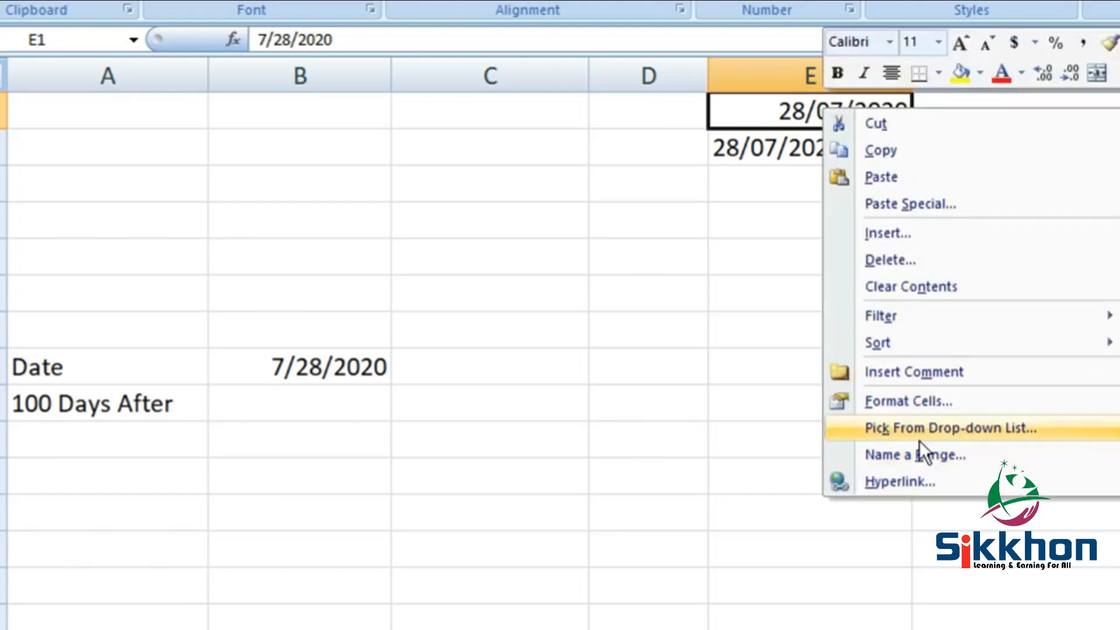
{"action": "left_click", "coordinate": [920, 396]}
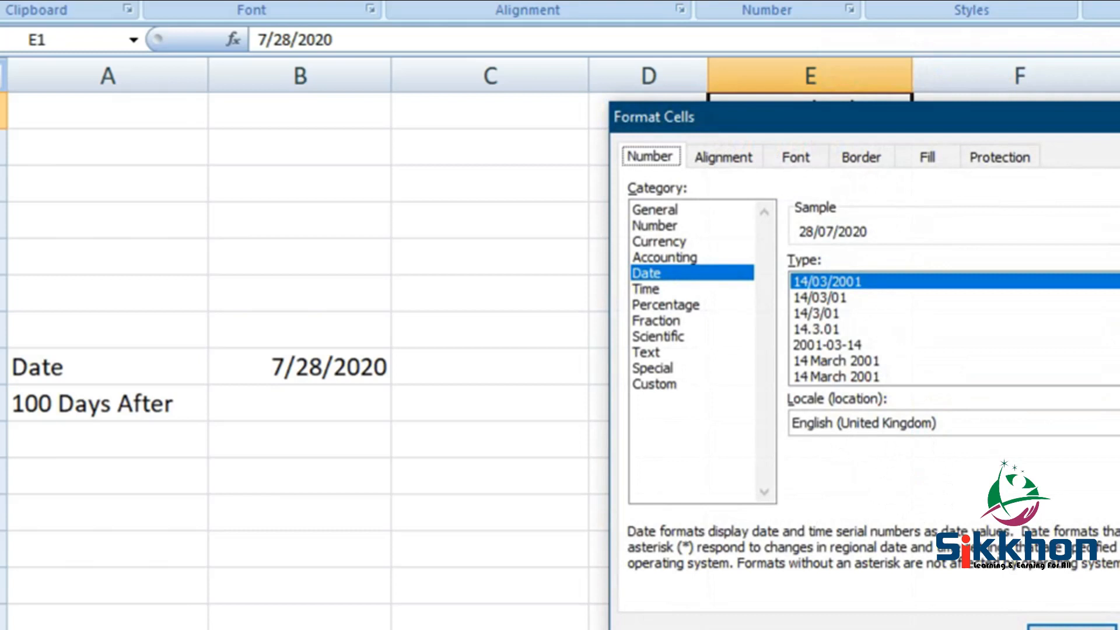
{"action": "key", "text": "Return"}
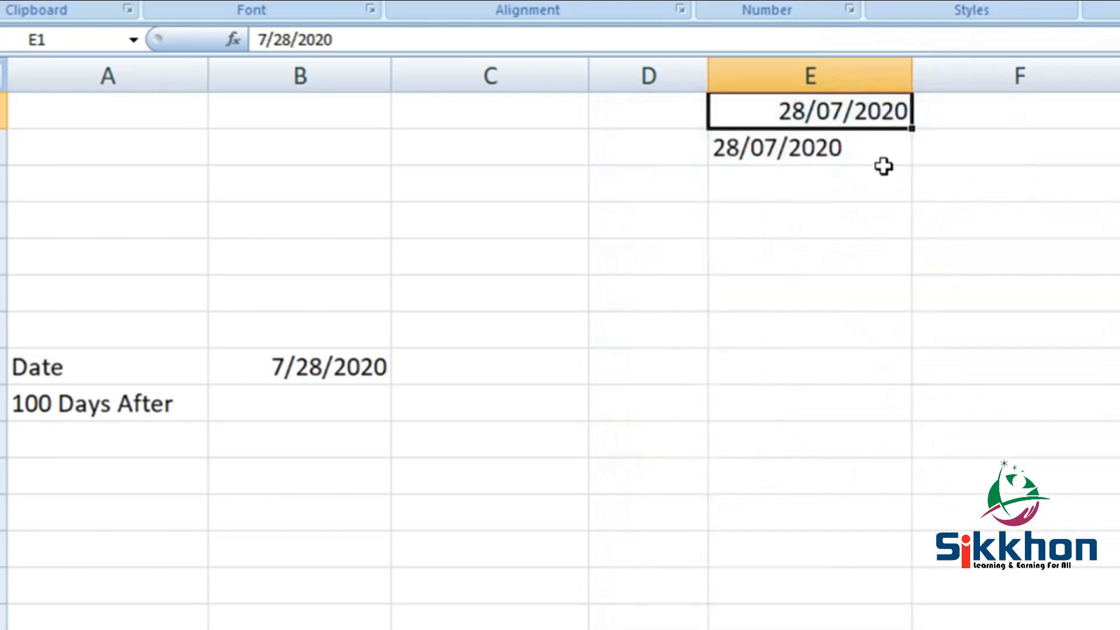
{"action": "right_click", "coordinate": [813, 114]}
{"action": "left_click", "coordinate": [943, 409]}
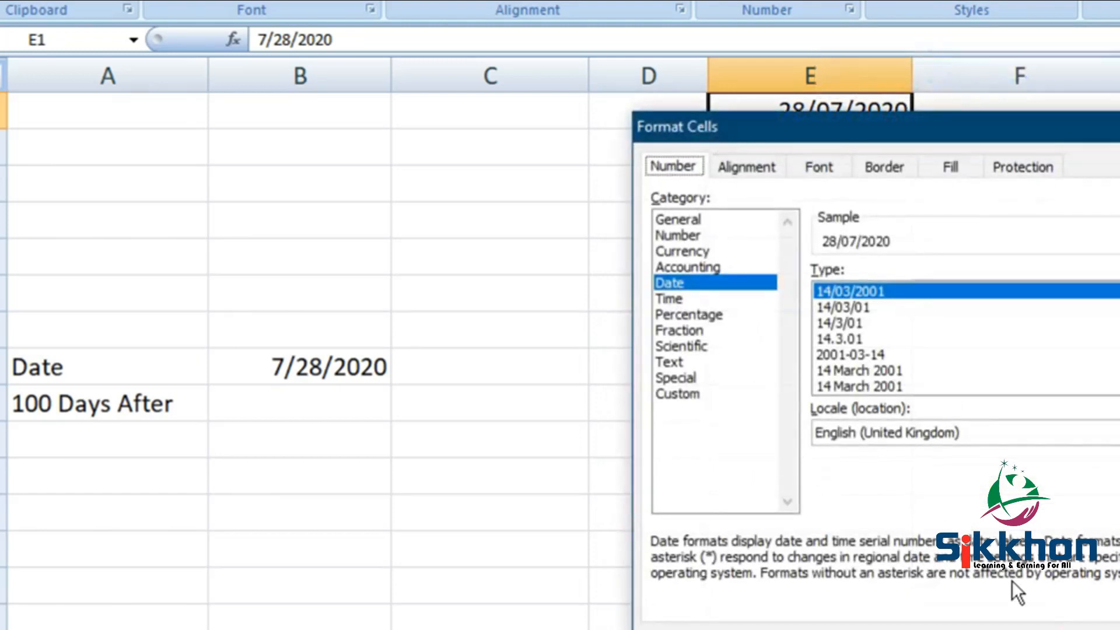
{"action": "left_click", "coordinate": [911, 433]}
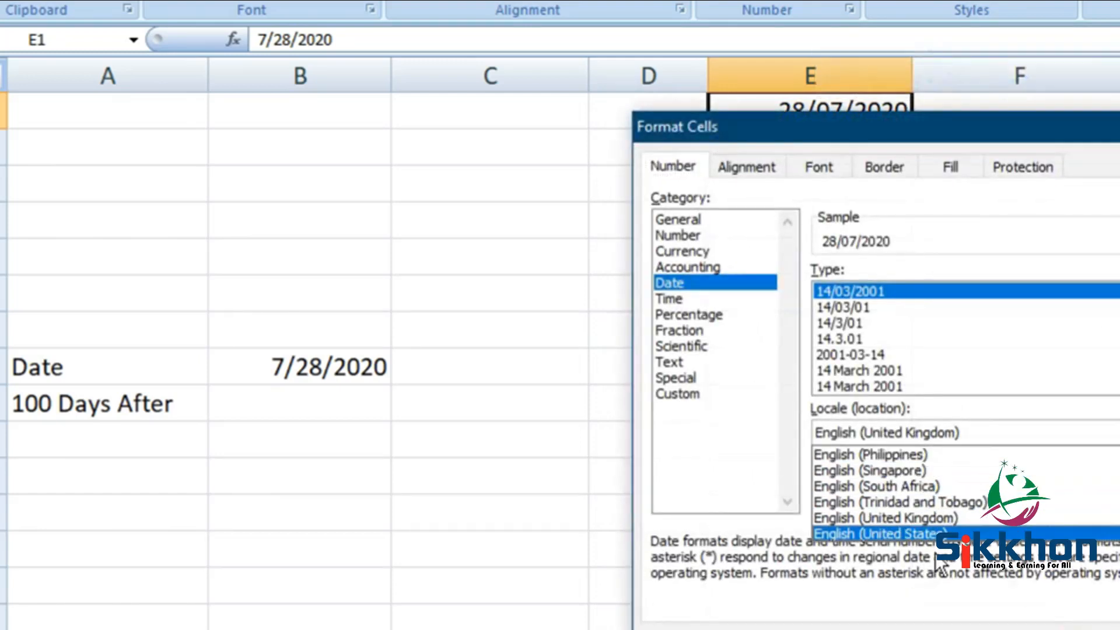
{"action": "left_click", "coordinate": [936, 557]}
{"action": "left_click", "coordinate": [914, 443]}
{"action": "left_click", "coordinate": [915, 533]}
{"action": "left_click", "coordinate": [1109, 629]}
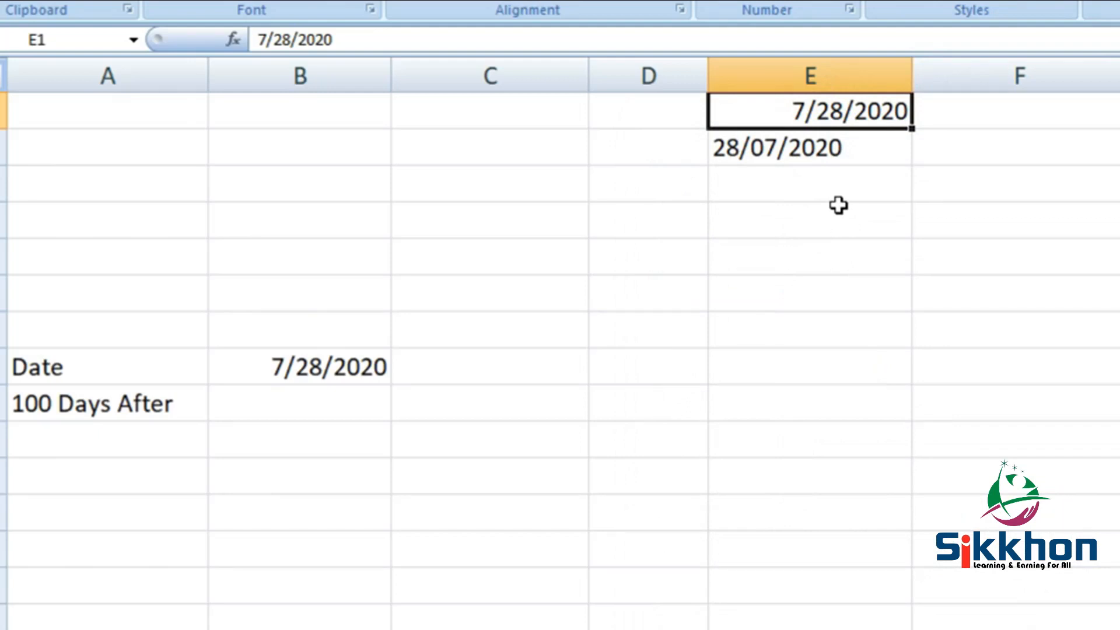
- Enter the formula =5-2 in C2 so it displays 3
{"action": "left_click", "coordinate": [454, 154]}
{"action": "type", "text": "="}
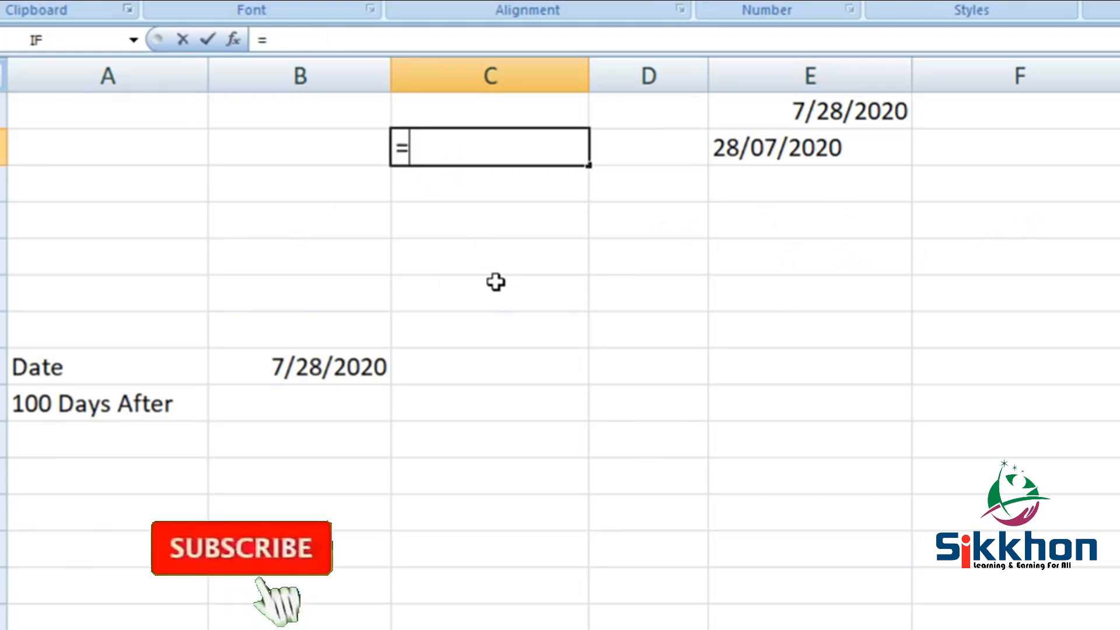
{"action": "type", "text": "5-2"}
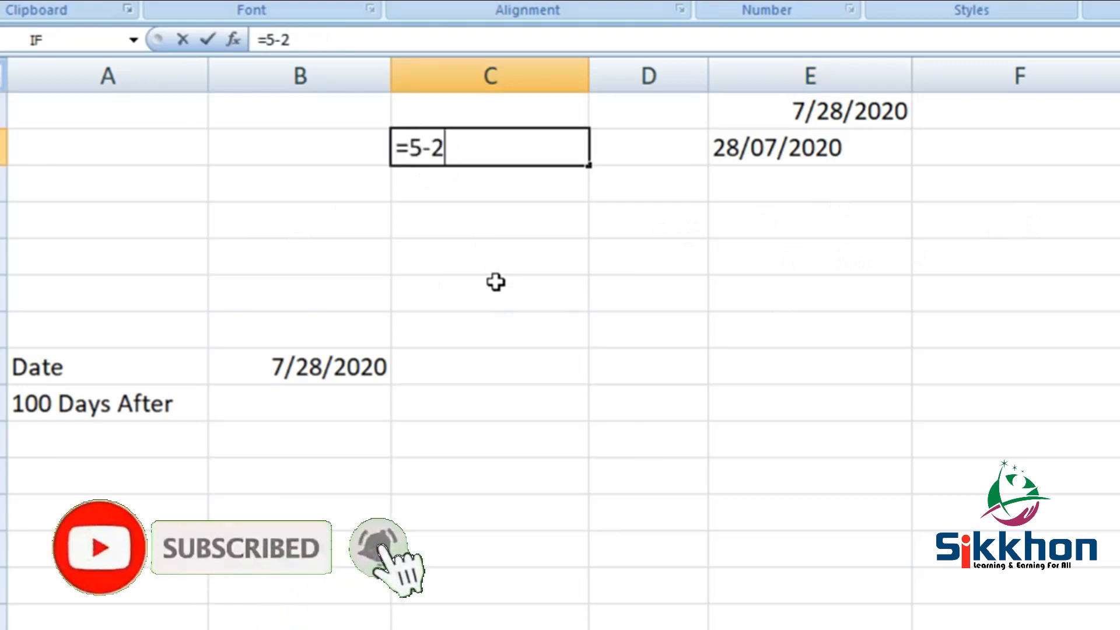
{"action": "key", "text": "Return"}
{"action": "left_click", "coordinate": [550, 145]}
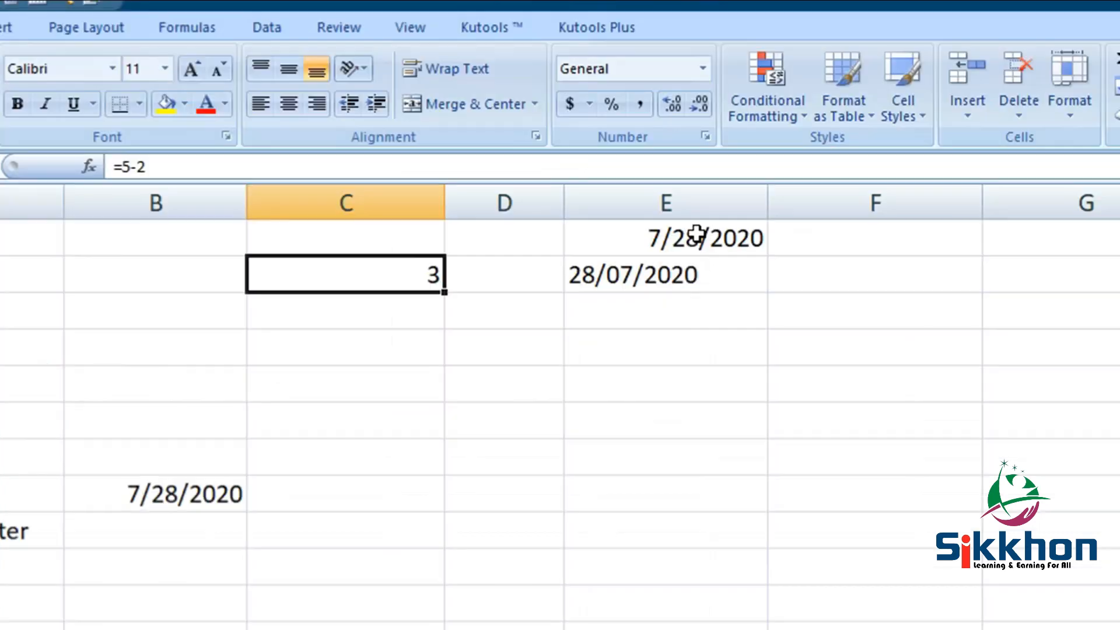
- Apply Comma Style to E1, revealing its serial number 44,040.00
{"action": "left_click", "coordinate": [842, 107]}
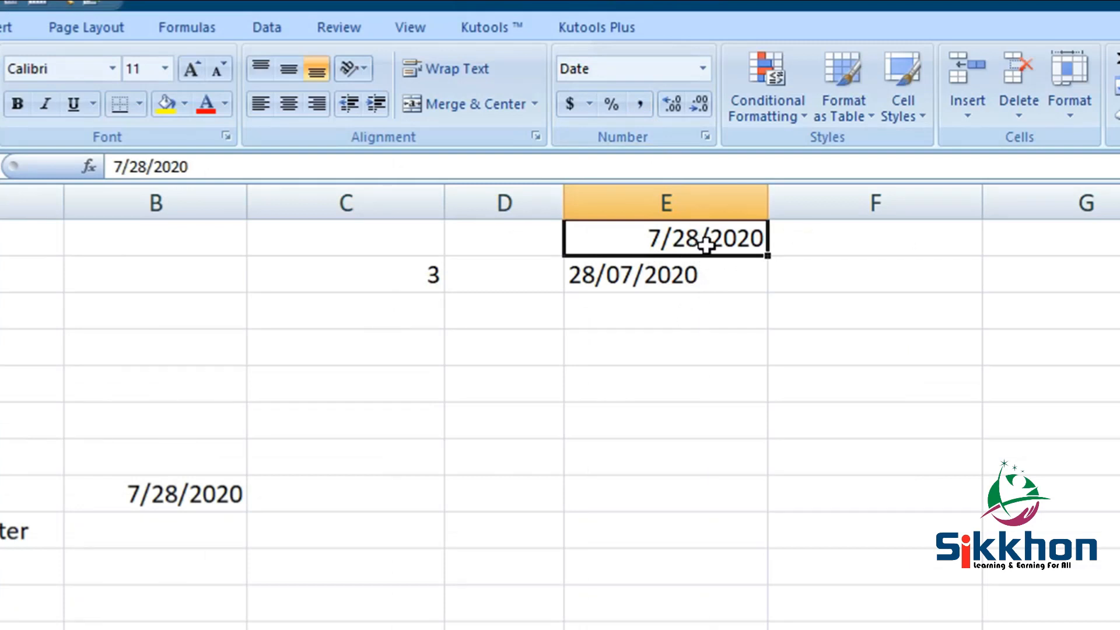
{"action": "left_click", "coordinate": [641, 103]}
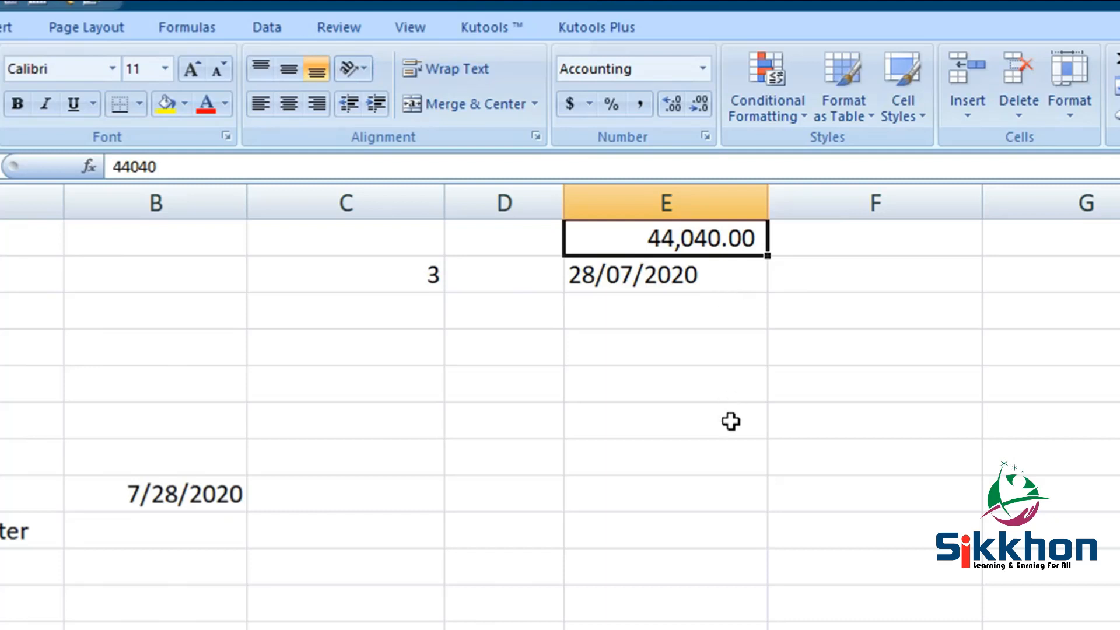
{"action": "left_click", "coordinate": [604, 464]}
- Enter 1/1/1900 in E7 and apply Comma Style, showing 1.00
{"action": "type", "text": "1"}
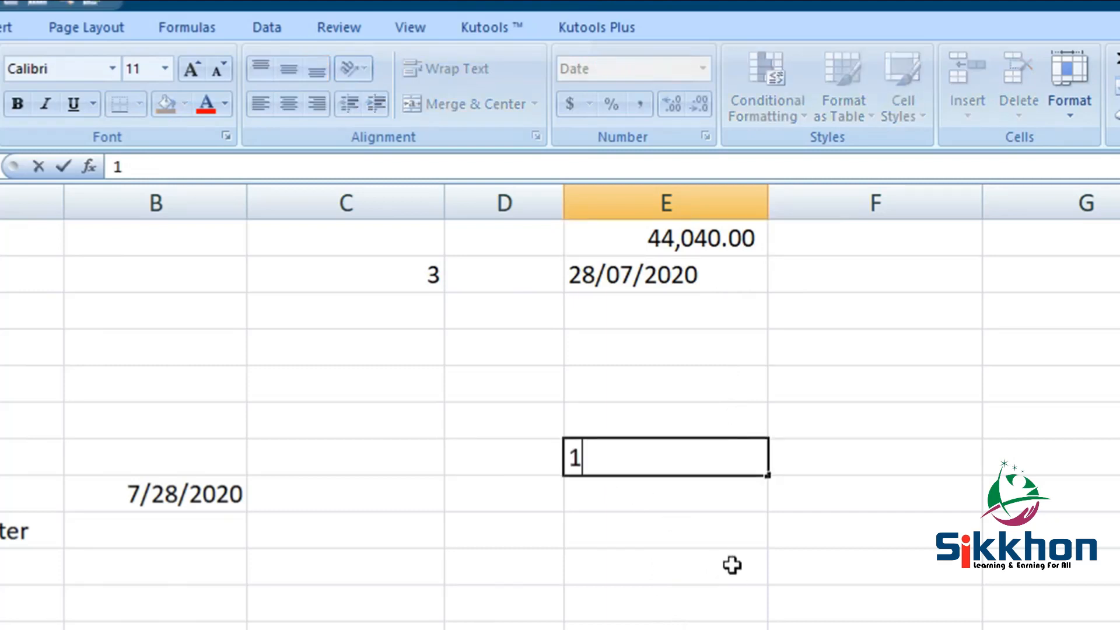
{"action": "type", "text": "/1/1900"}
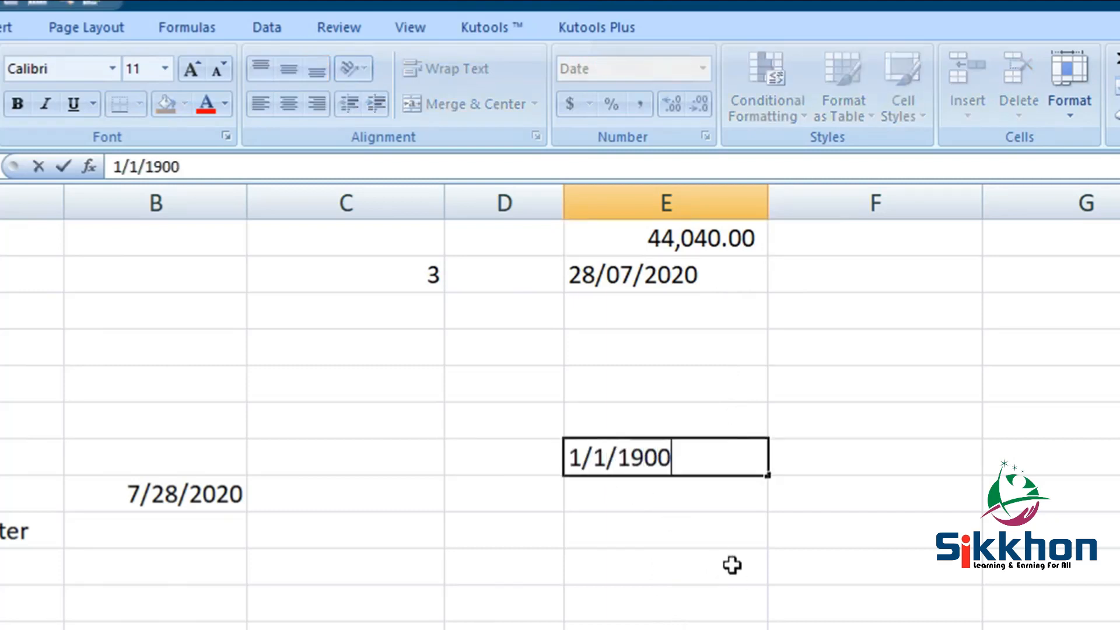
{"action": "key", "text": "Return"}
{"action": "left_click", "coordinate": [712, 460]}
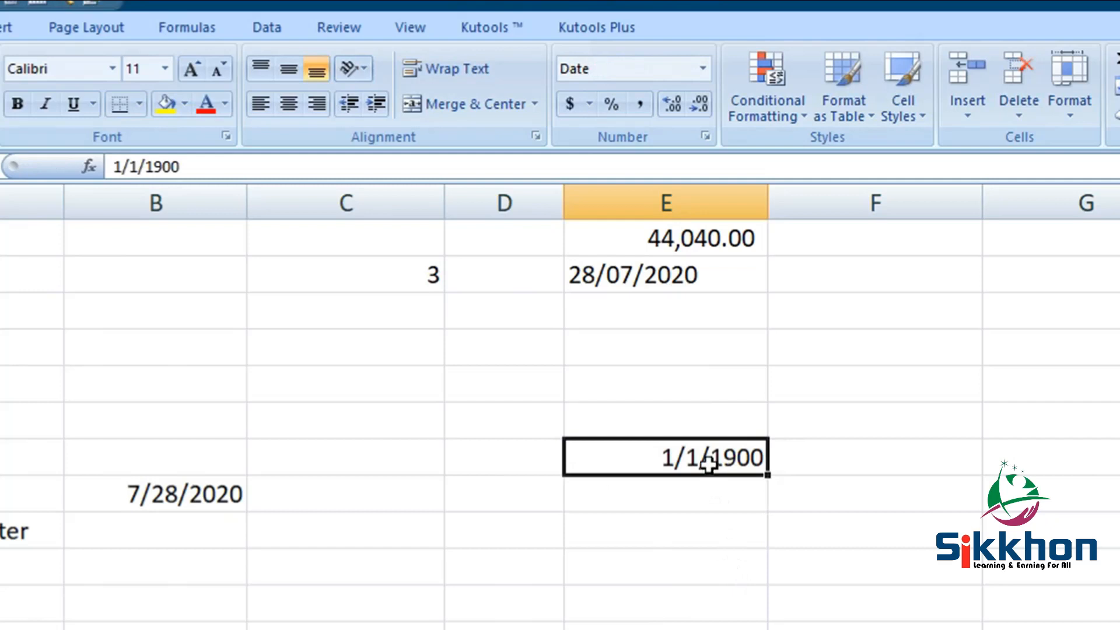
{"action": "left_click", "coordinate": [639, 105]}
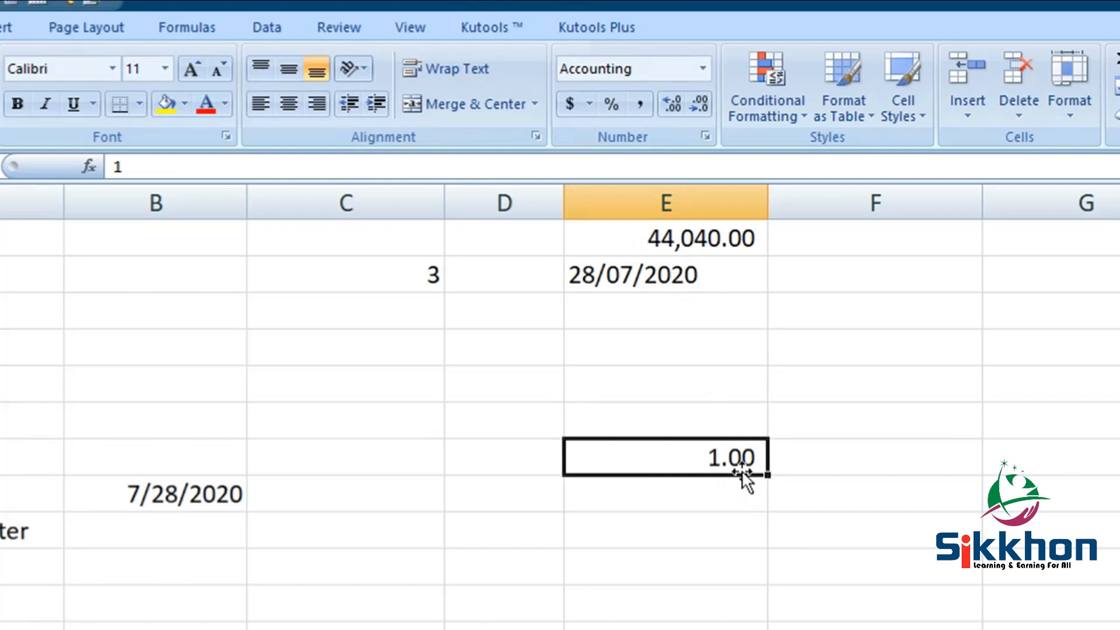
- Enter 1/1/1800 in E8 and try Comma Style on it and the 28/07/2020 text
{"action": "left_click", "coordinate": [702, 497]}
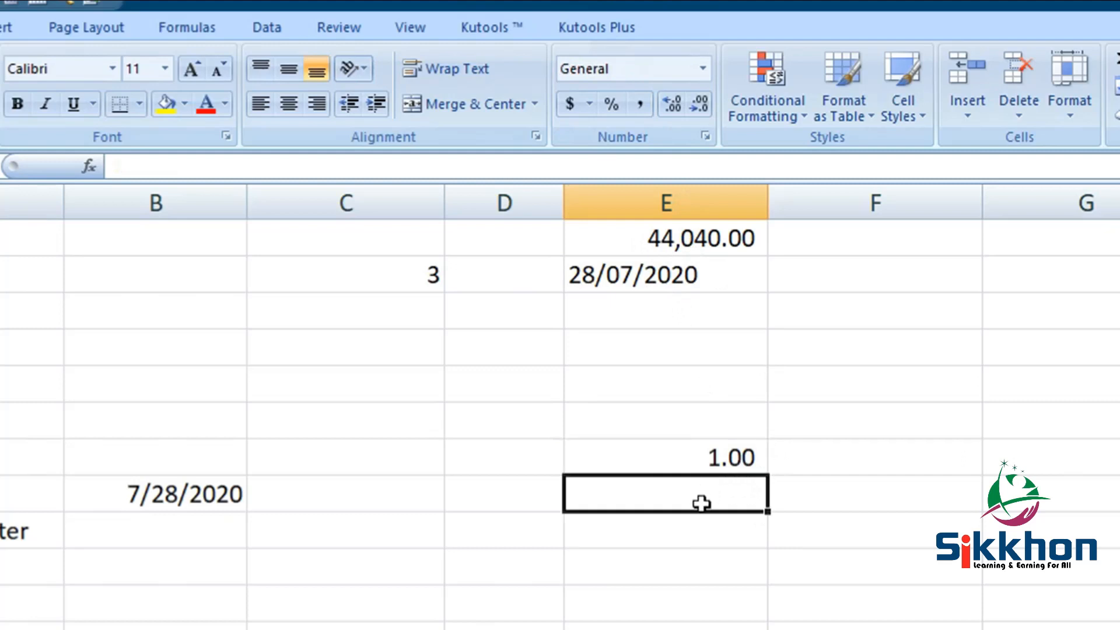
{"action": "type", "text": "1/1/"}
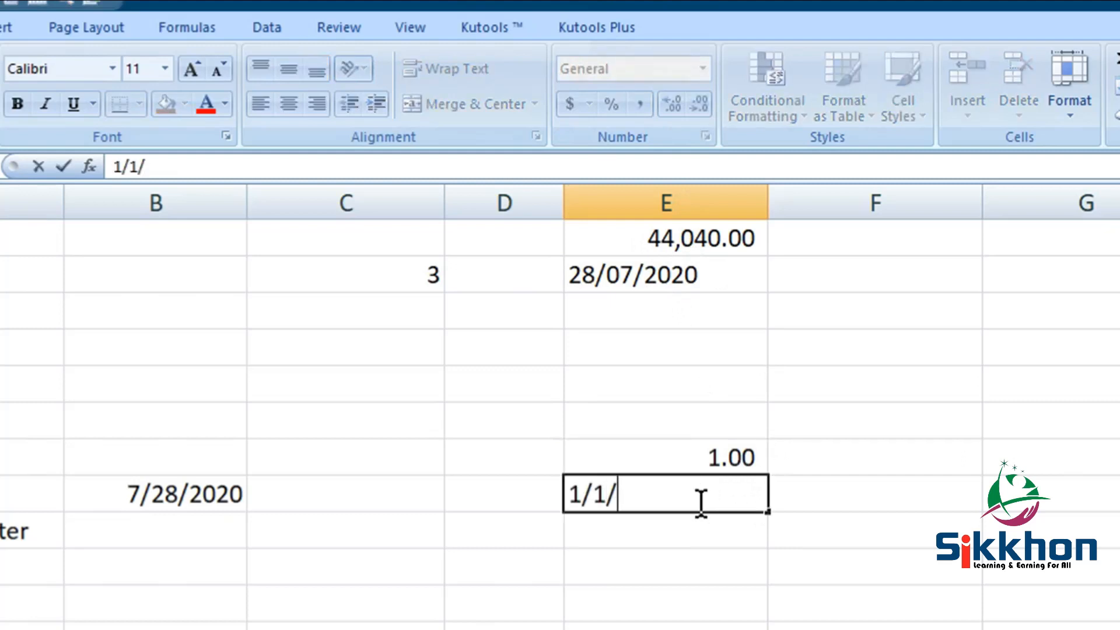
{"action": "type", "text": "1800"}
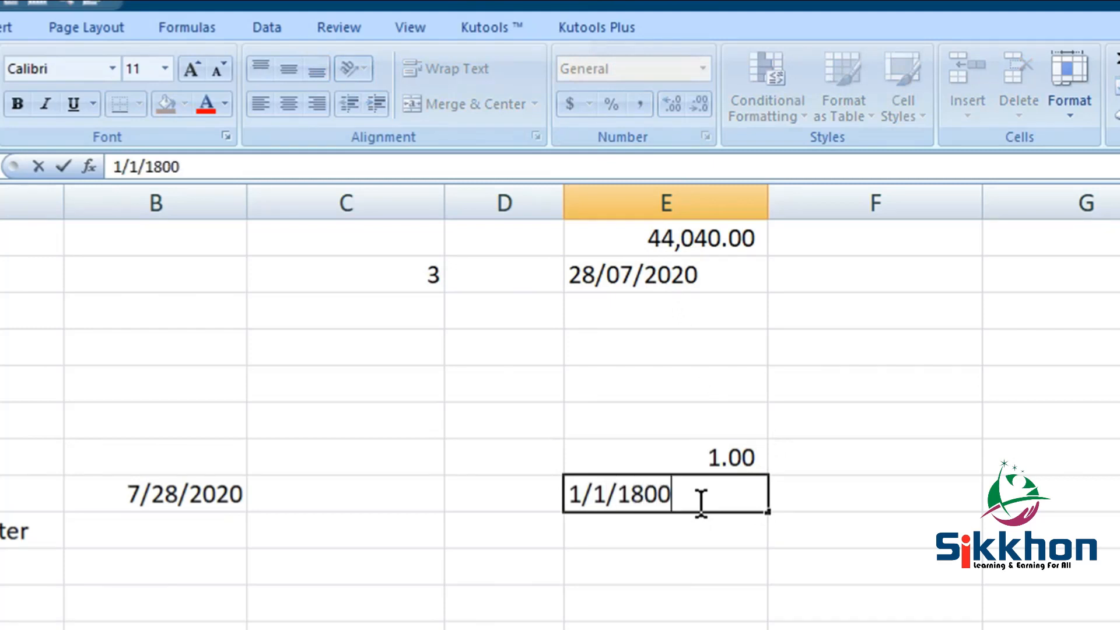
{"action": "key", "text": "Return"}
{"action": "left_click", "coordinate": [665, 497]}
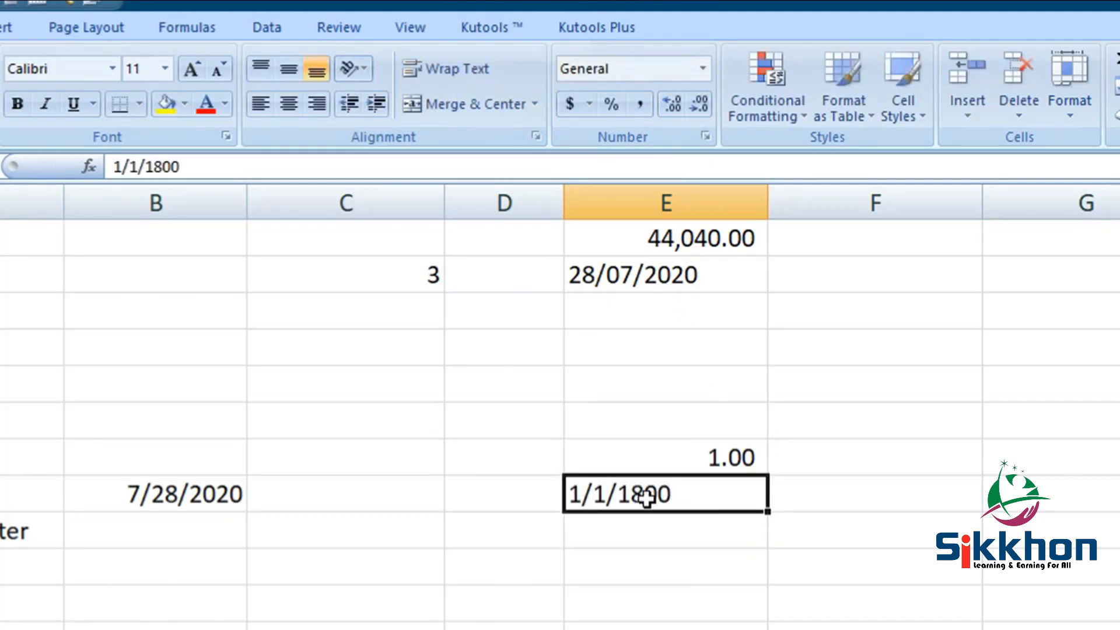
{"action": "left_click", "coordinate": [640, 104]}
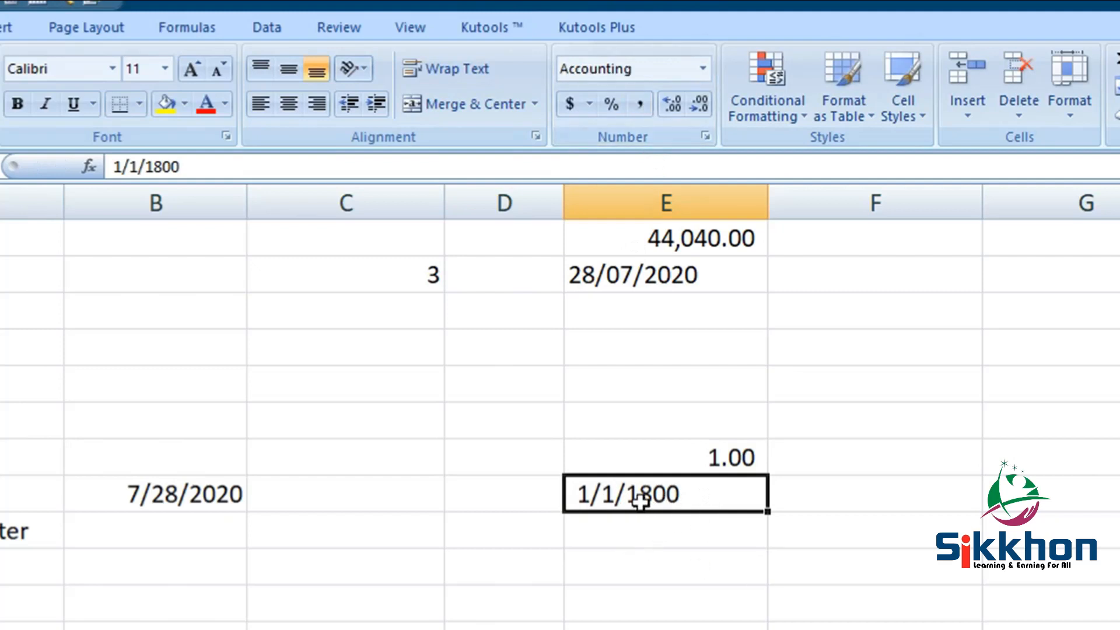
{"action": "left_click", "coordinate": [719, 284]}
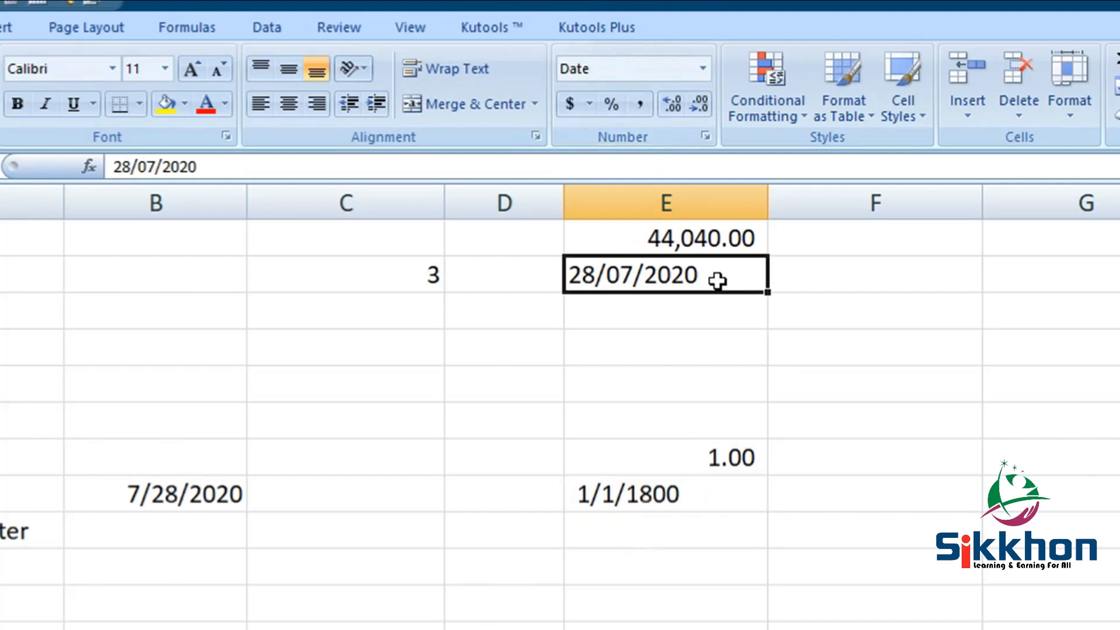
{"action": "left_click", "coordinate": [642, 105]}
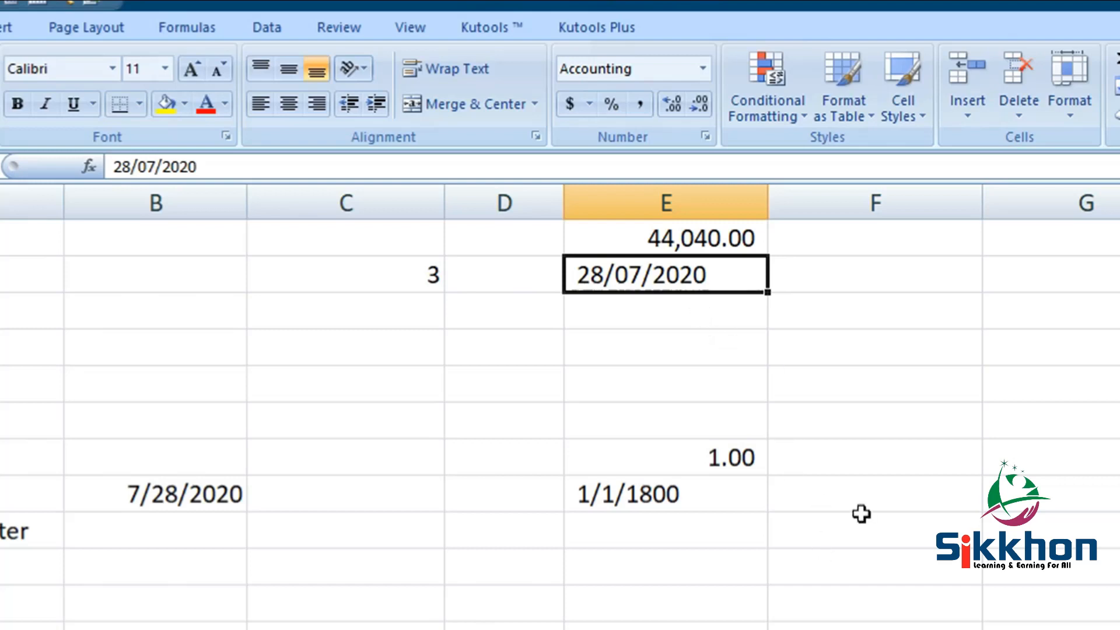
- Delete the 28/07/2020 text entry from E2
{"action": "left_click", "coordinate": [724, 461]}
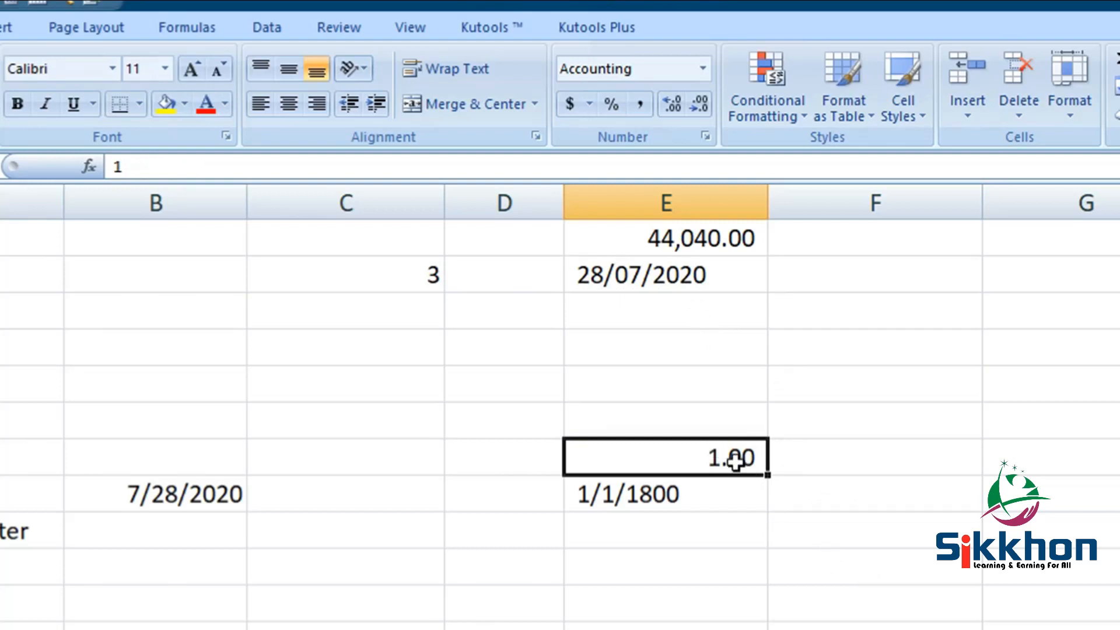
{"action": "left_click", "coordinate": [675, 279]}
{"action": "key", "text": "Delete"}
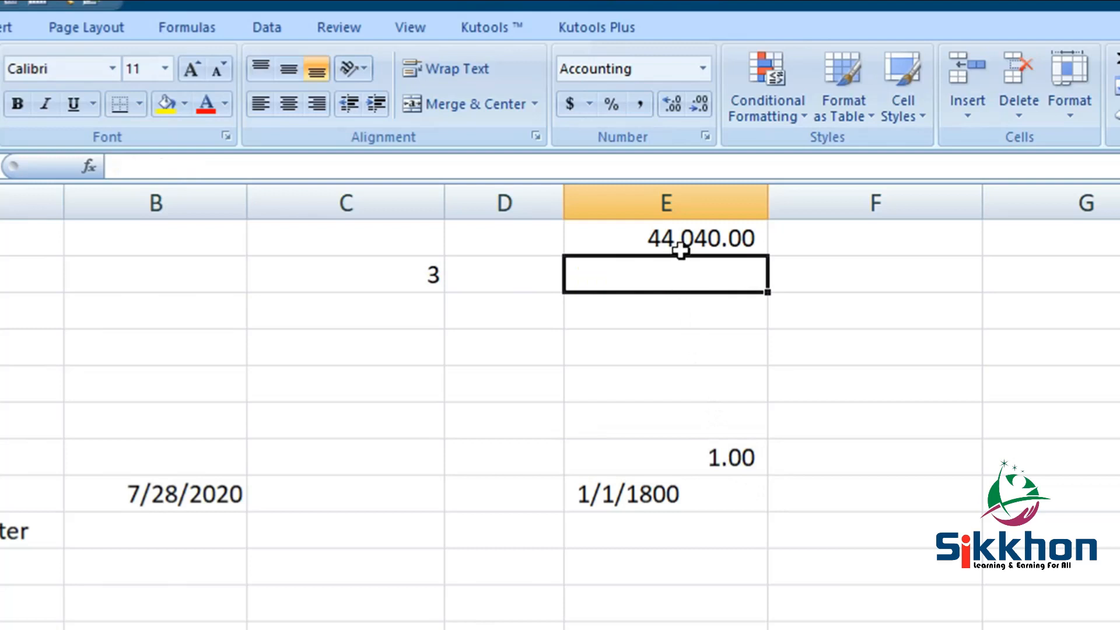
- Format E1's 44,040.00 value as Short Date so it shows 7/28/2020
{"action": "left_click", "coordinate": [680, 247]}
{"action": "left_click", "coordinate": [703, 69]}
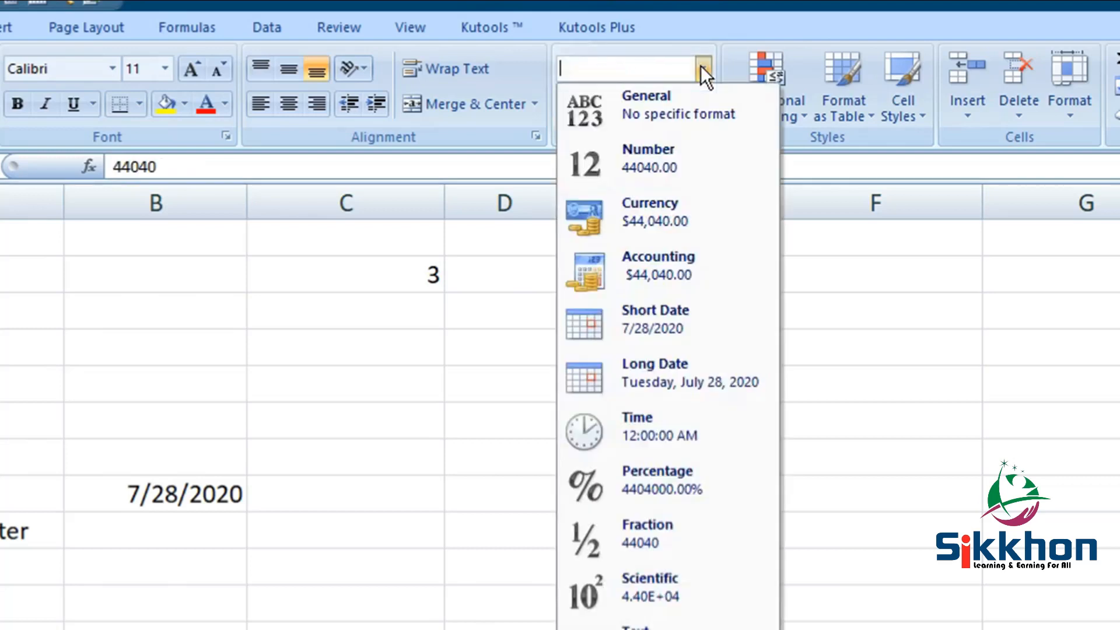
{"action": "left_click", "coordinate": [710, 315]}
{"action": "left_click", "coordinate": [710, 259]}
{"action": "left_click", "coordinate": [644, 236]}
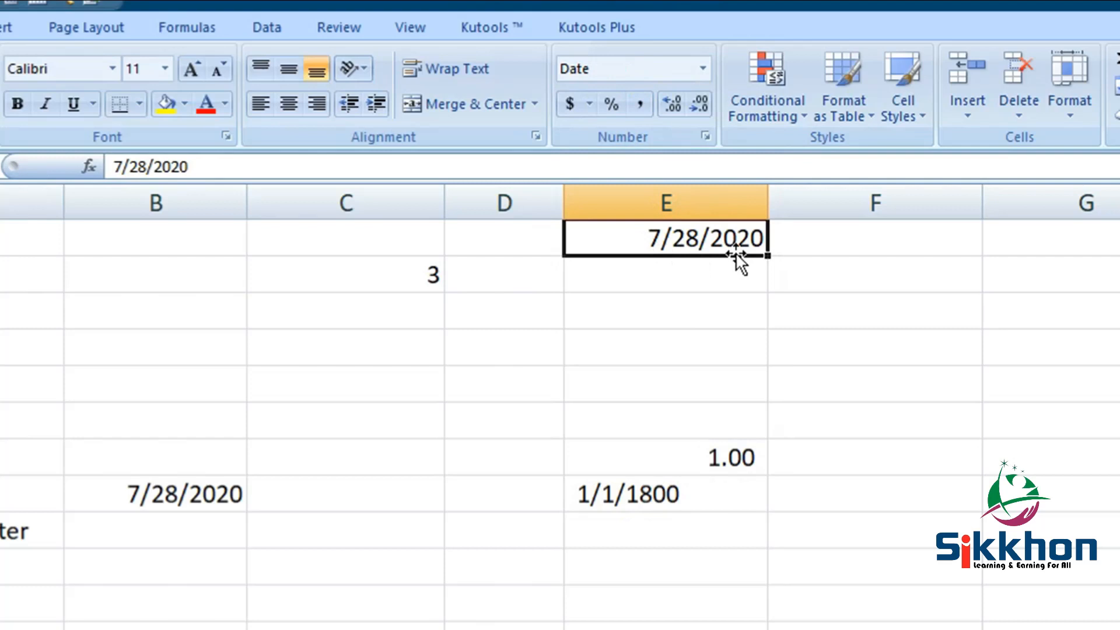
{"action": "left_click", "coordinate": [685, 277]}
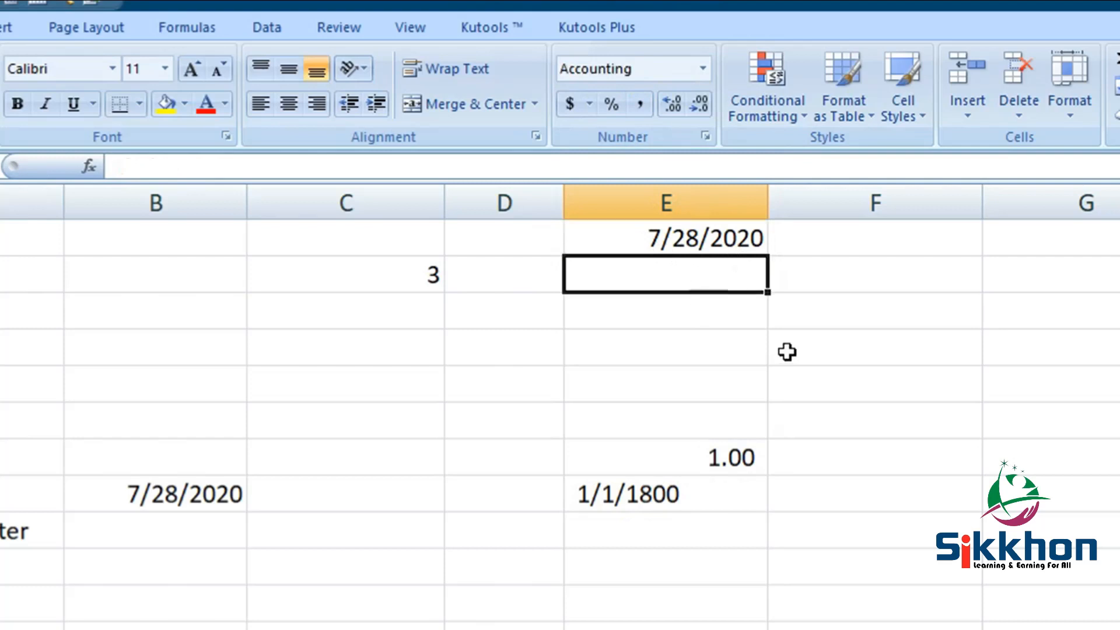
- Enter the date 7/25/2020 in E2
{"action": "type", "text": "7/"}
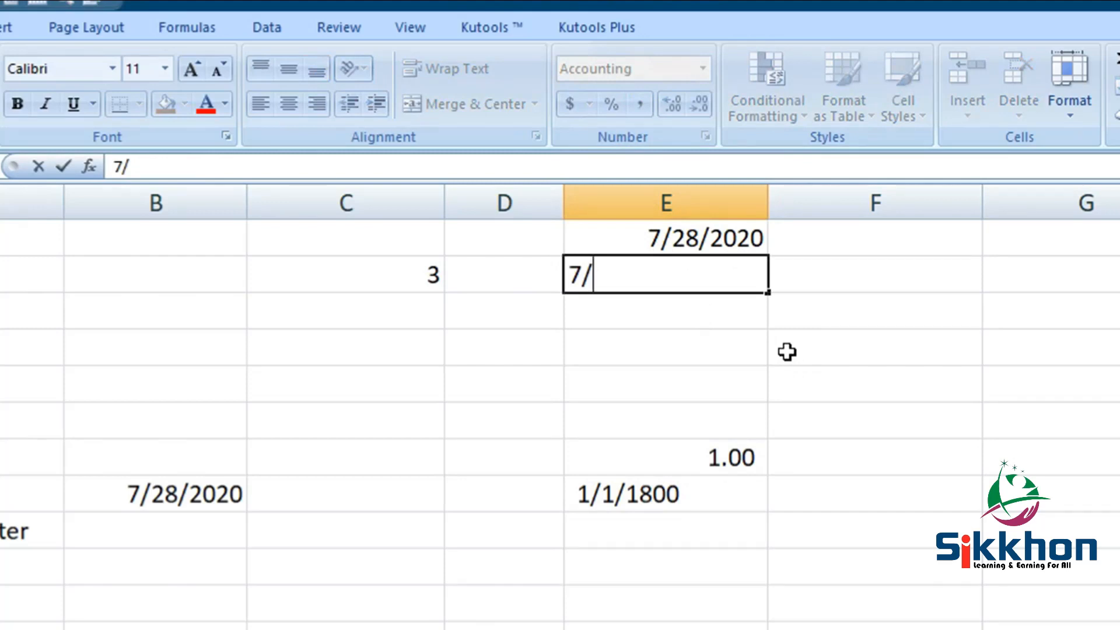
{"action": "type", "text": "25/"}
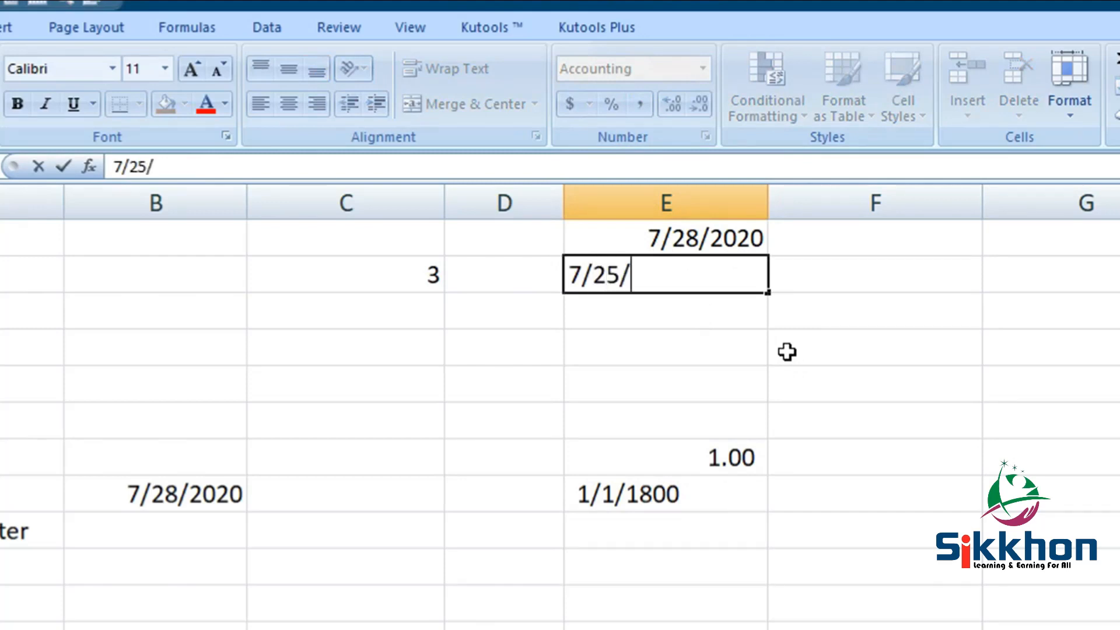
{"action": "type", "text": "2020"}
{"action": "key", "text": "Return"}
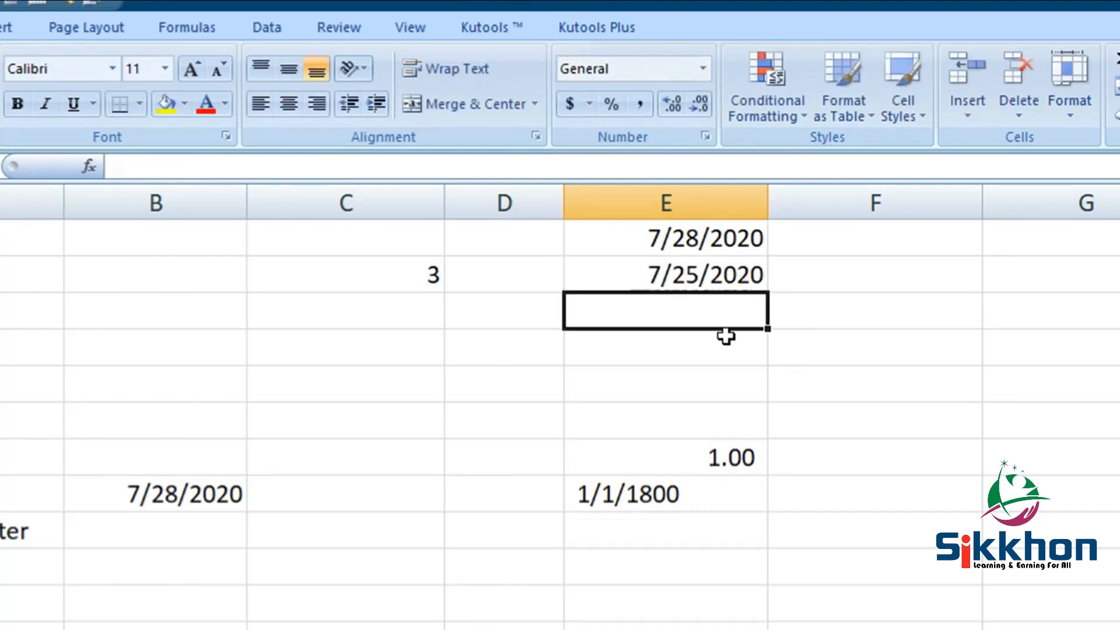
{"action": "left_click", "coordinate": [701, 274]}
{"action": "left_click", "coordinate": [699, 243]}
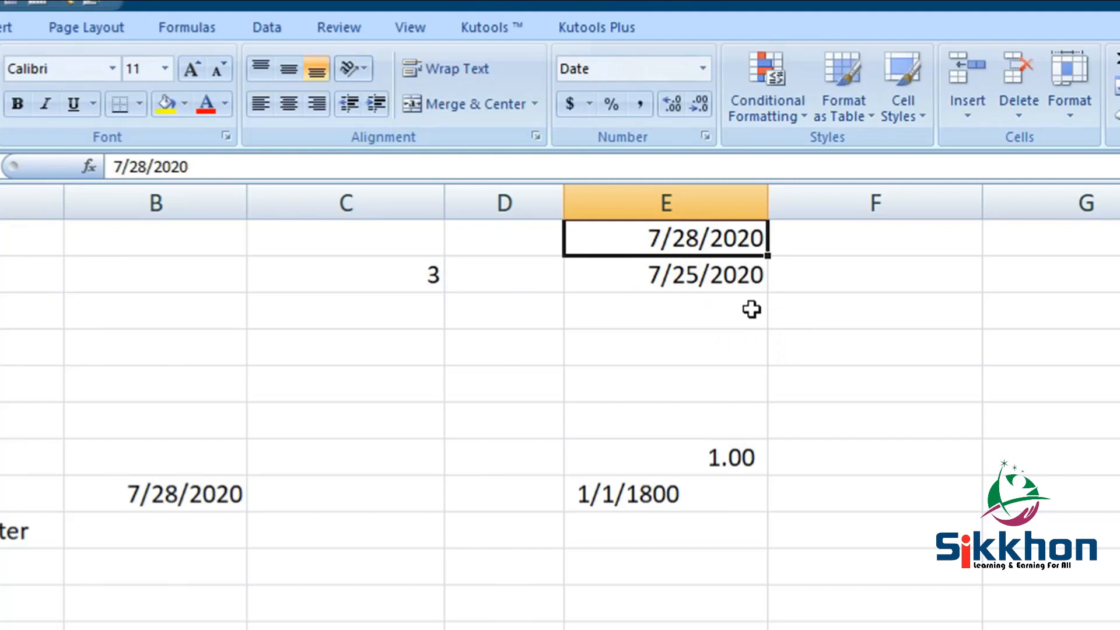
- Enter =E1-E2 in E3 to get the 3-day difference between the two dates
{"action": "left_click", "coordinate": [692, 320]}
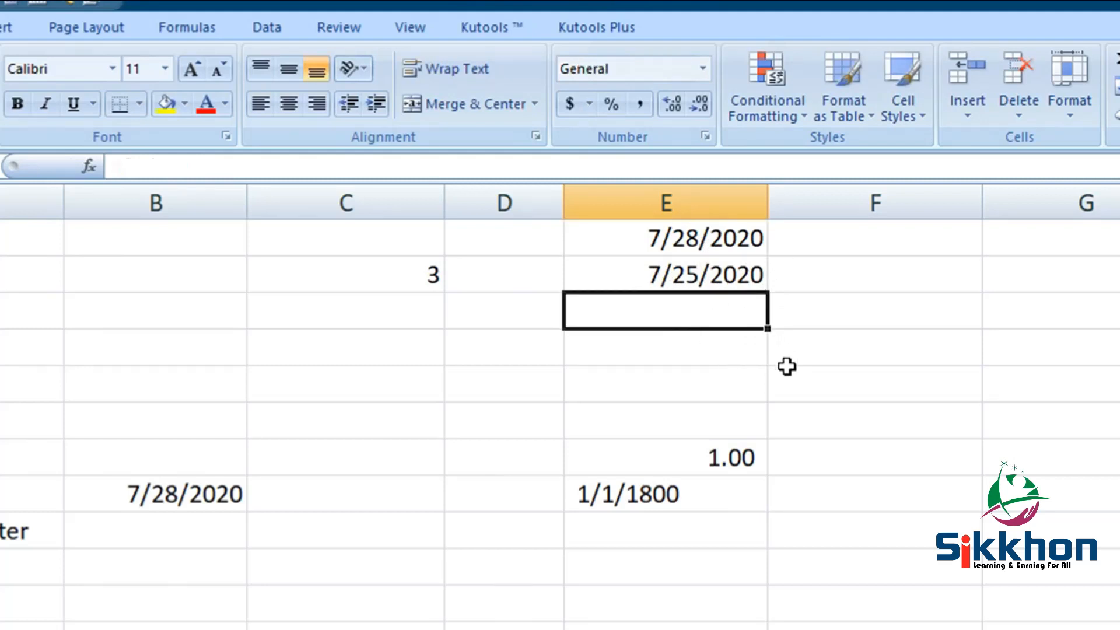
{"action": "type", "text": "="}
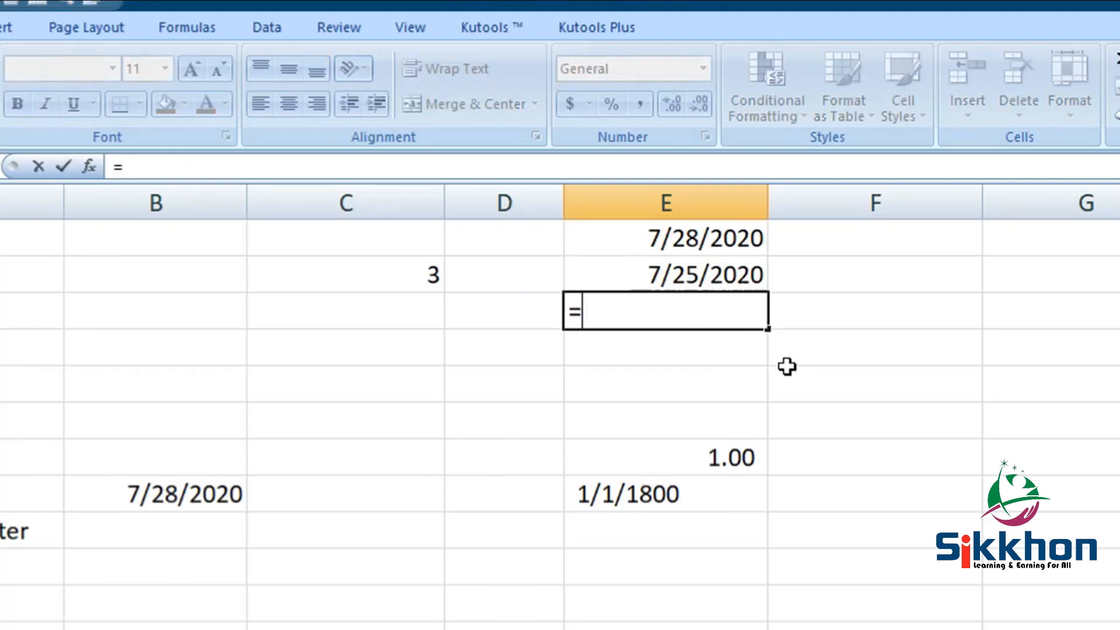
{"action": "left_click", "coordinate": [727, 252]}
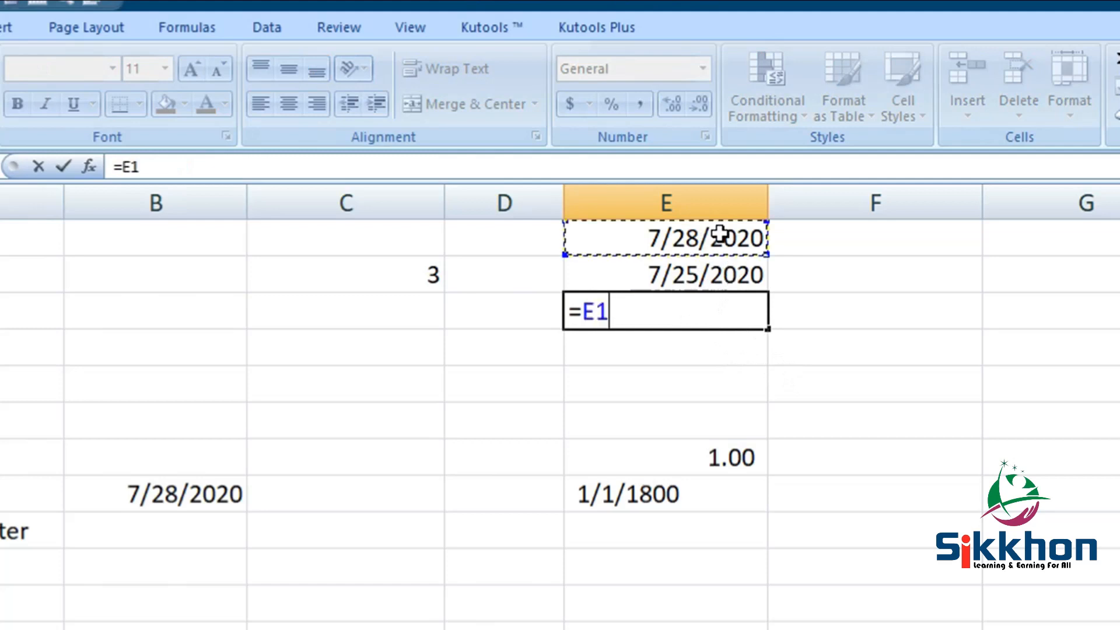
{"action": "type", "text": "-"}
{"action": "left_click", "coordinate": [722, 261]}
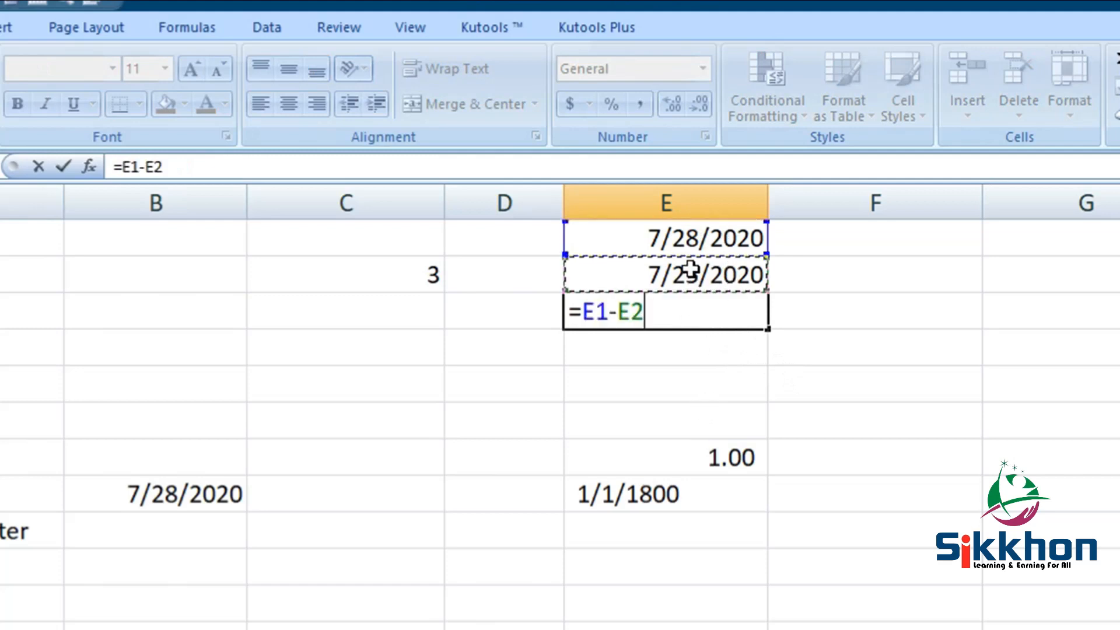
{"action": "key", "text": "Return"}
{"action": "left_click", "coordinate": [741, 315]}
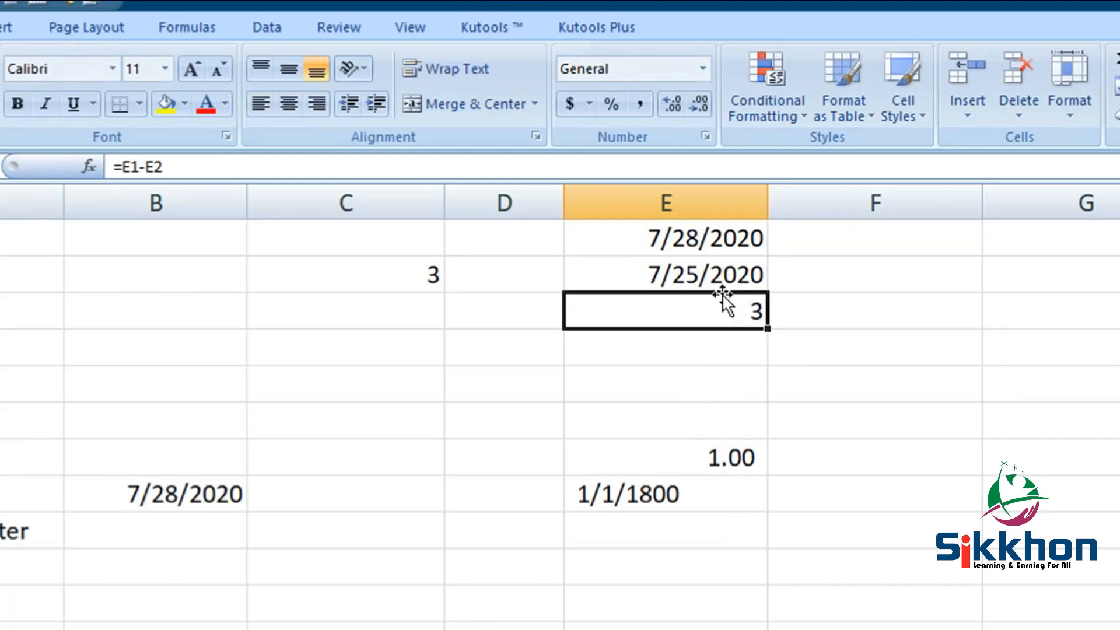
{"action": "left_click", "coordinate": [693, 228]}
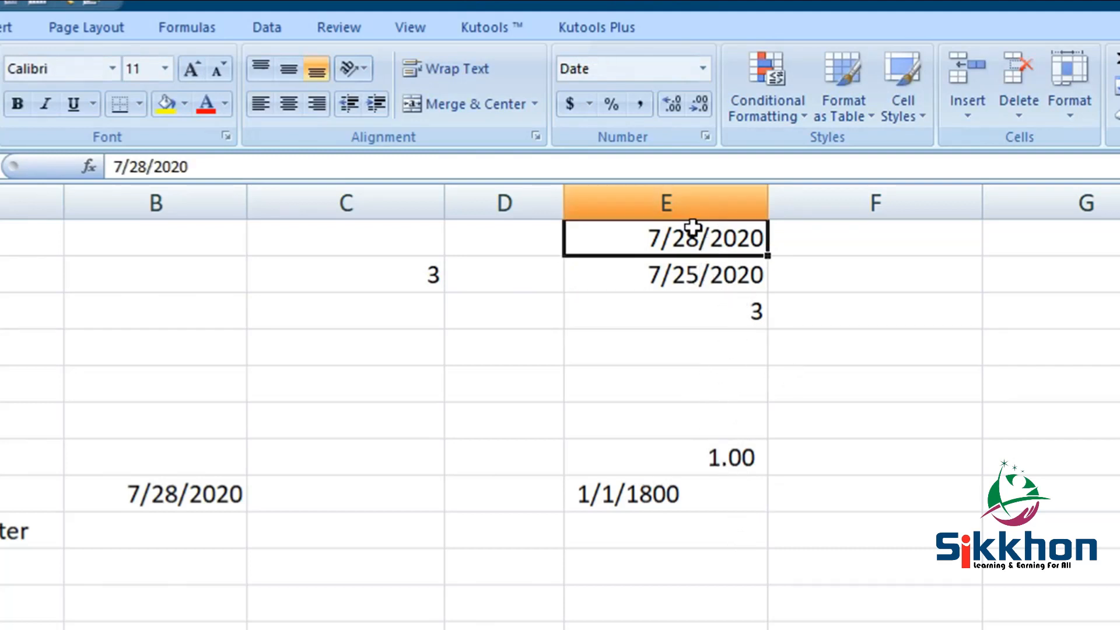
- Apply Comma Style to E1 and E2, showing serial numbers 44,040.00 and 44,037.00
{"action": "left_click", "coordinate": [642, 102]}
{"action": "left_click", "coordinate": [684, 280]}
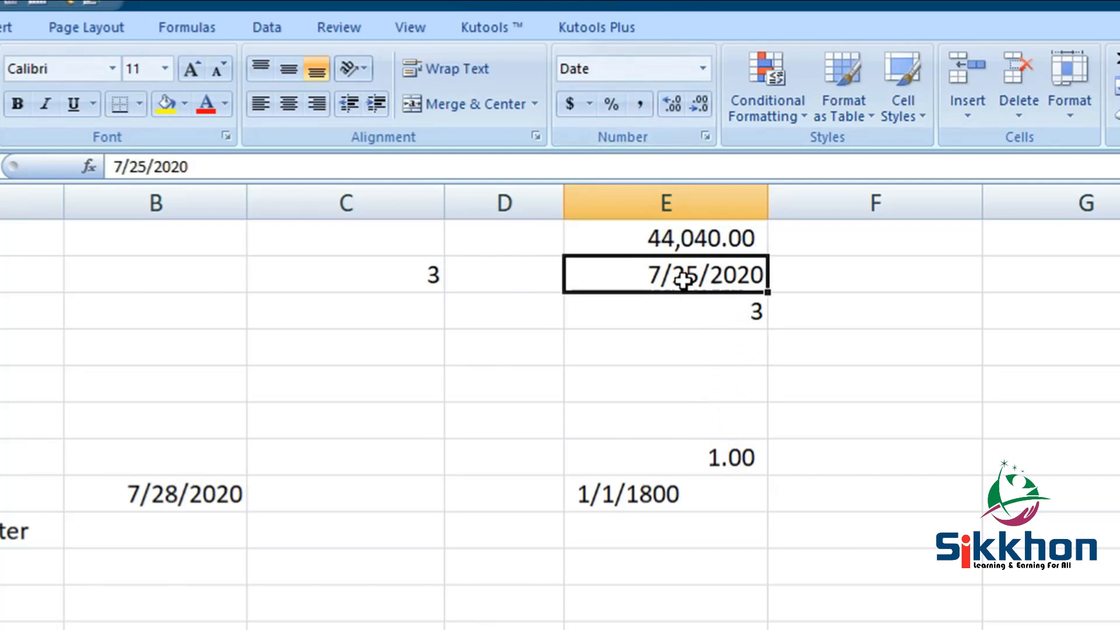
{"action": "left_click", "coordinate": [639, 105]}
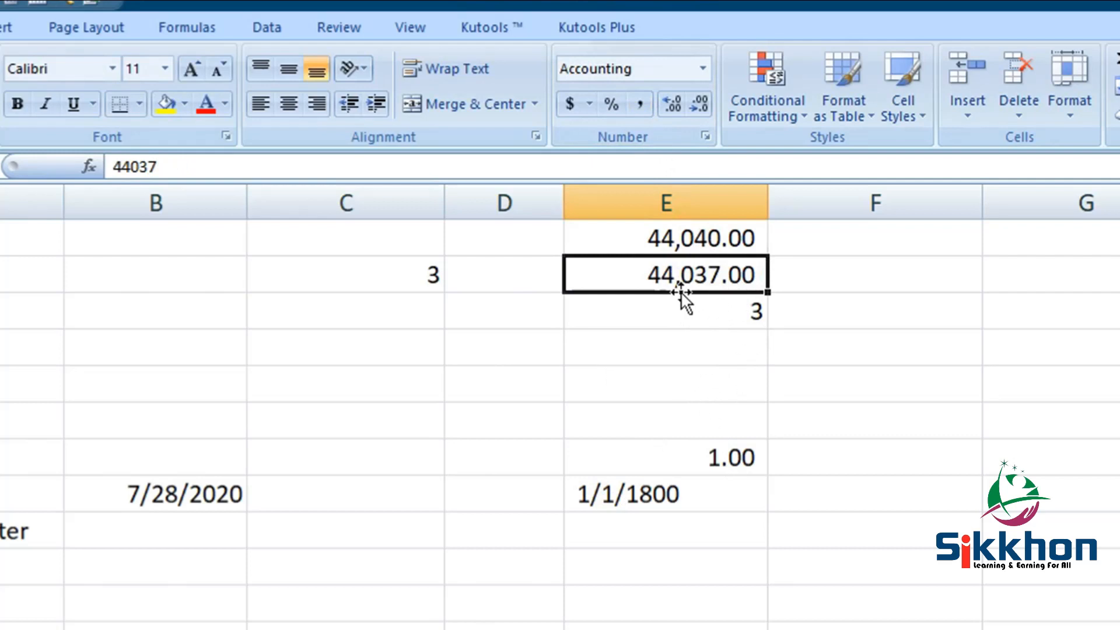
- Enter =E1-E2 in F1, giving 3.00
{"action": "left_click", "coordinate": [887, 237]}
{"action": "type", "text": "="}
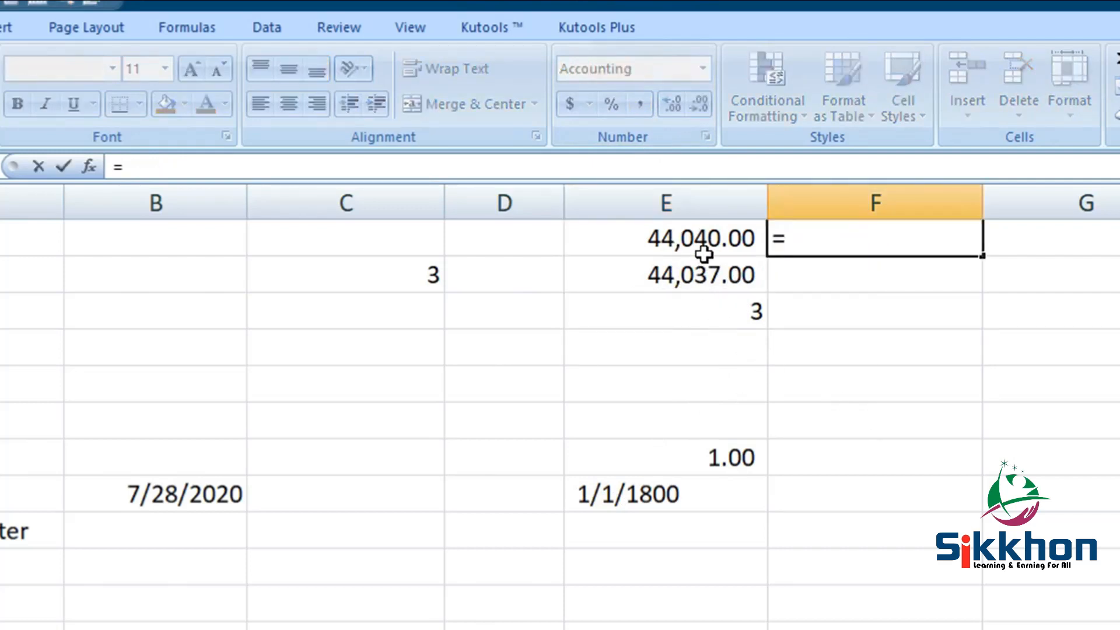
{"action": "left_click", "coordinate": [703, 253]}
{"action": "type", "text": "-"}
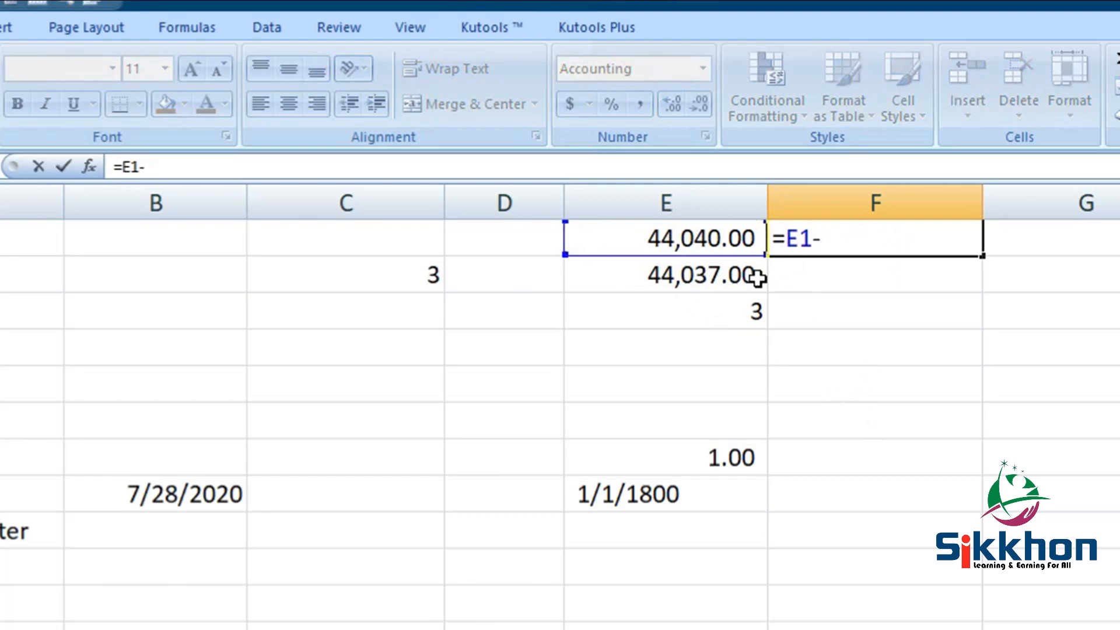
{"action": "left_click", "coordinate": [682, 276]}
{"action": "key", "text": "Return"}
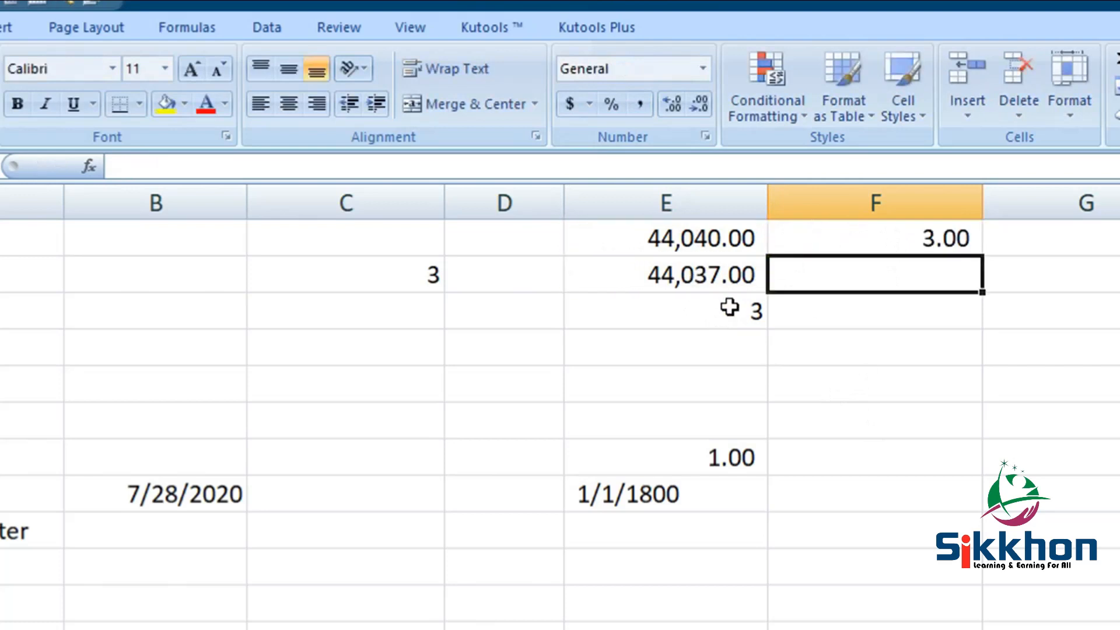
{"action": "left_click", "coordinate": [980, 238]}
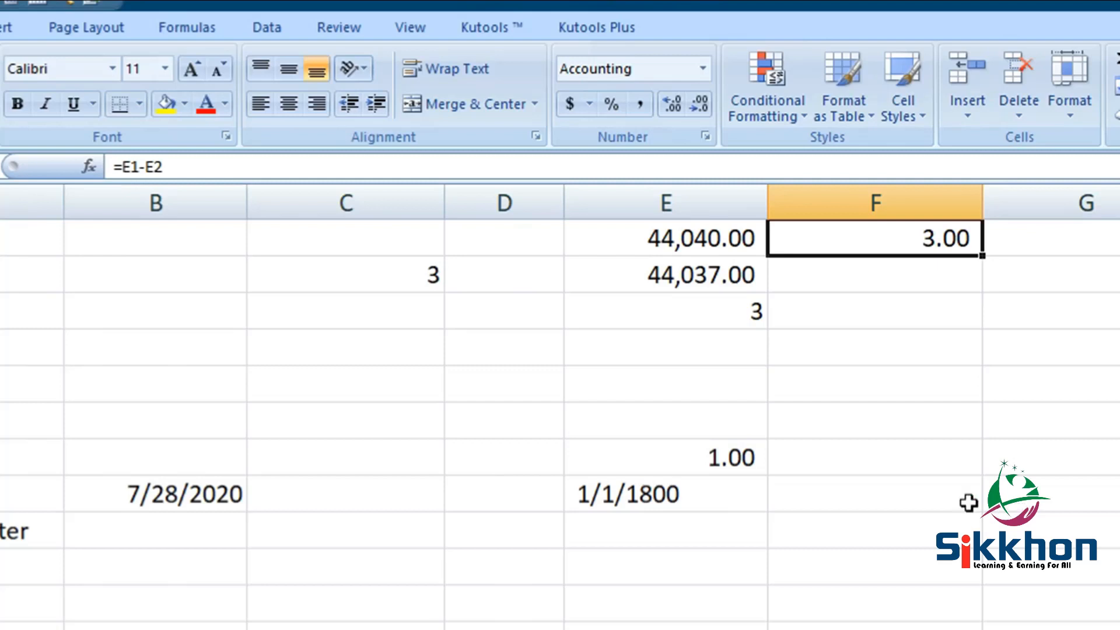
- Format E7 as Short Date so its value 1 shows as 1/1/1900
{"action": "left_click", "coordinate": [677, 231]}
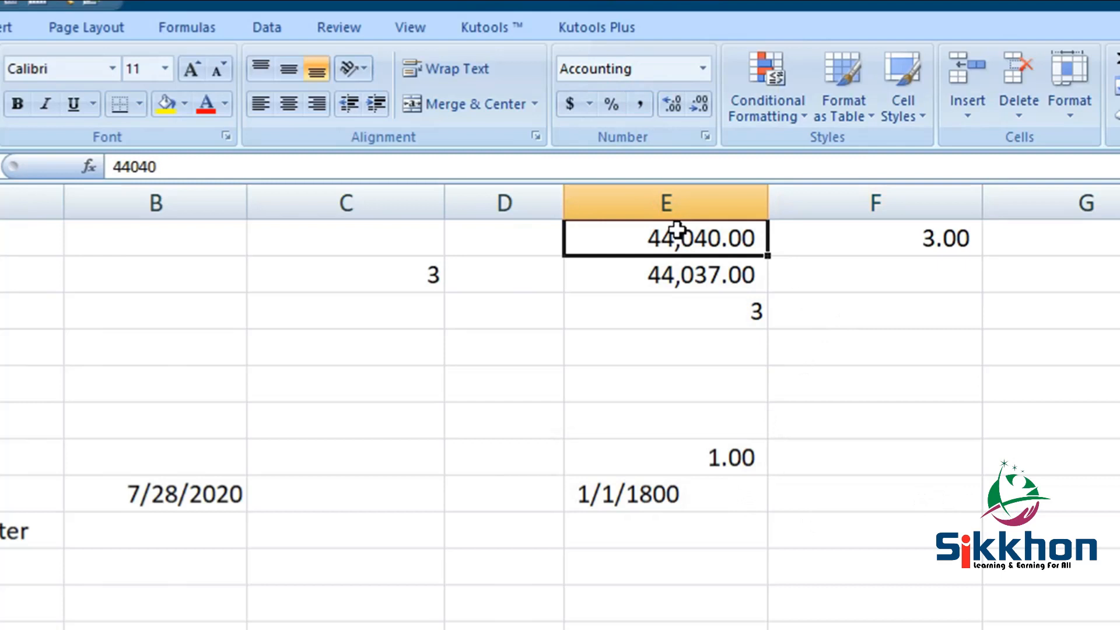
{"action": "left_click", "coordinate": [739, 457]}
{"action": "left_click", "coordinate": [706, 70]}
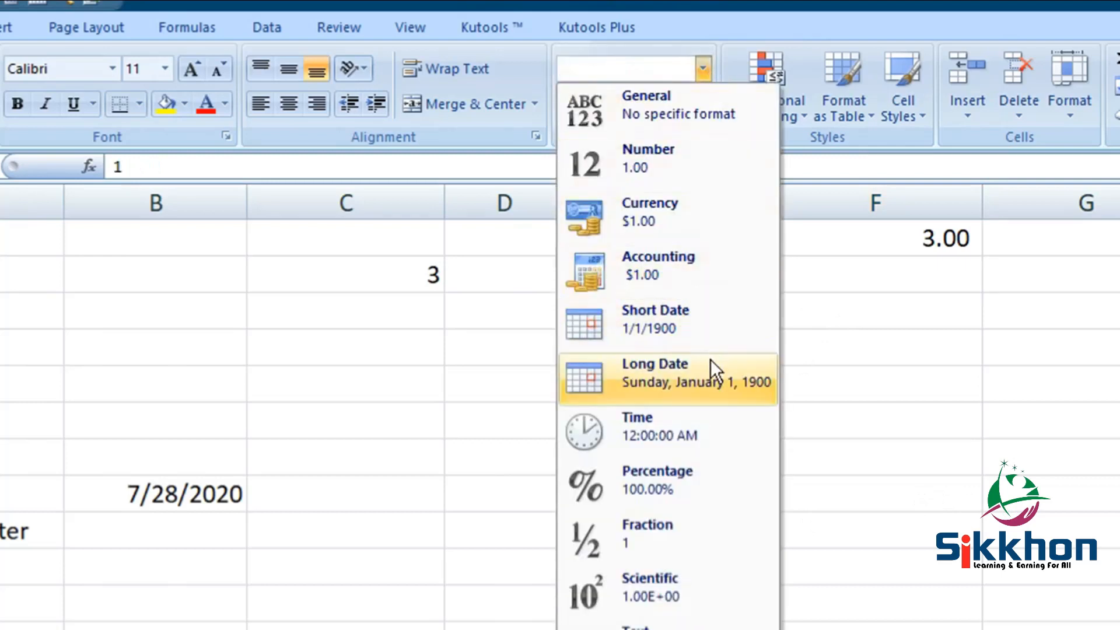
{"action": "left_click", "coordinate": [677, 317]}
{"action": "left_click", "coordinate": [737, 498]}
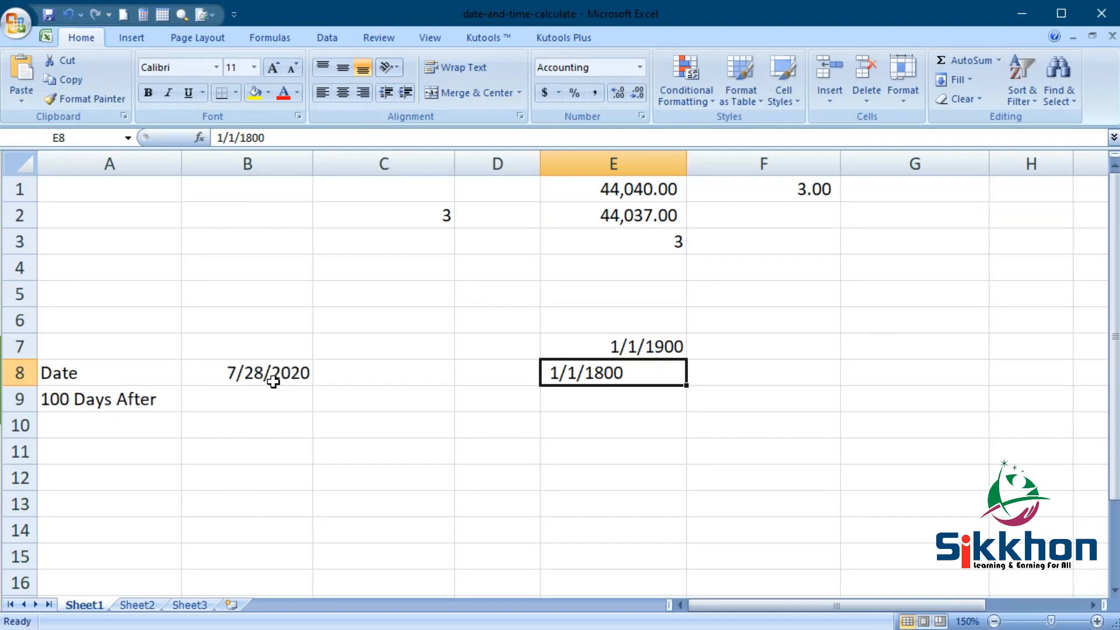
{"action": "left_click", "coordinate": [292, 375]}
- Enter =B8+100 in B9, giving 11/5/2020 as 100 days after 7/28/2020
{"action": "left_click", "coordinate": [252, 403]}
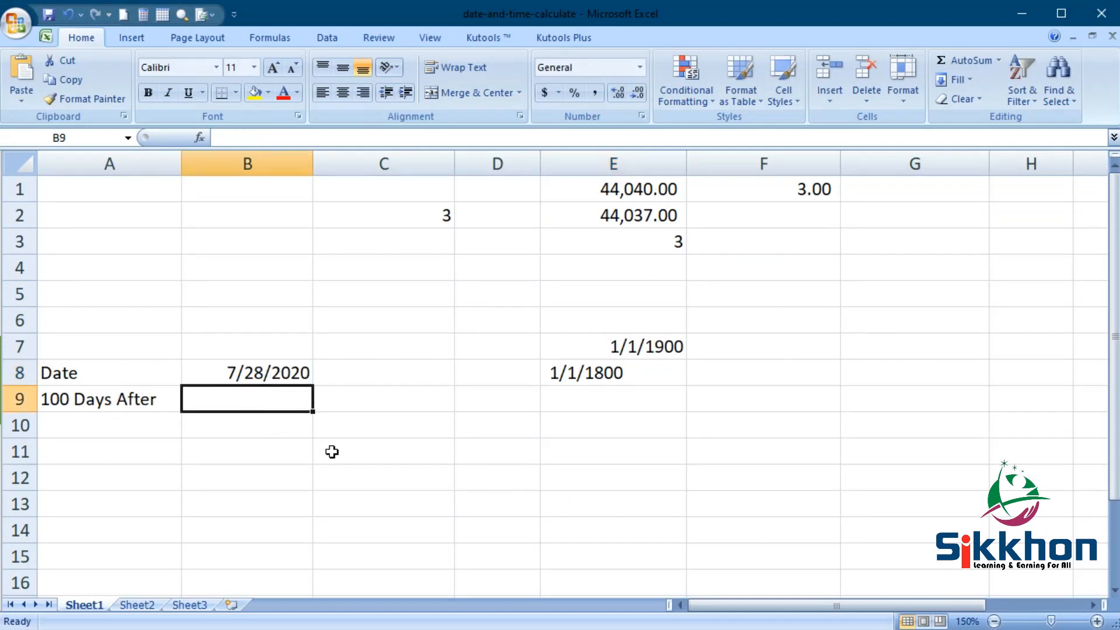
{"action": "type", "text": "="}
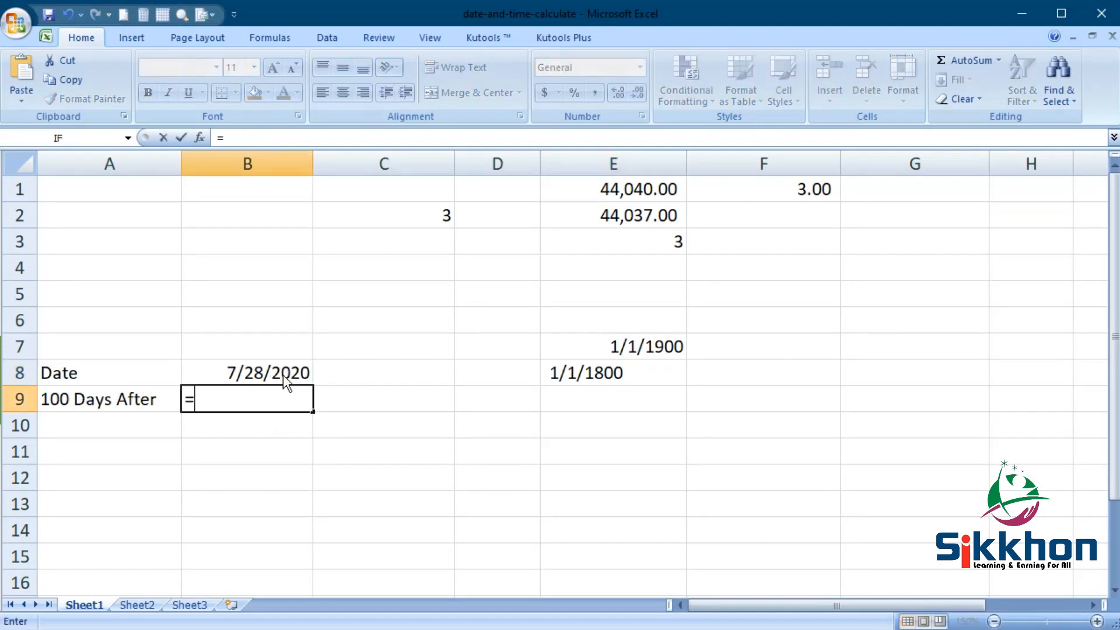
{"action": "left_click", "coordinate": [282, 375]}
{"action": "type", "text": "+100"}
{"action": "key", "text": "Return"}
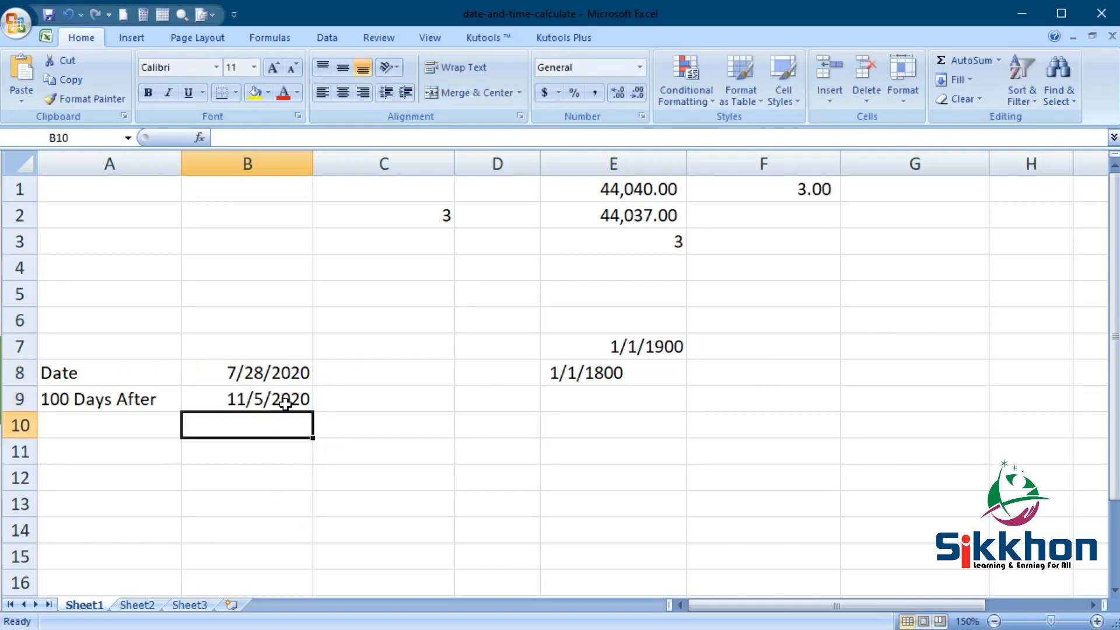
{"action": "left_click", "coordinate": [277, 370]}
{"action": "left_click", "coordinate": [275, 408]}
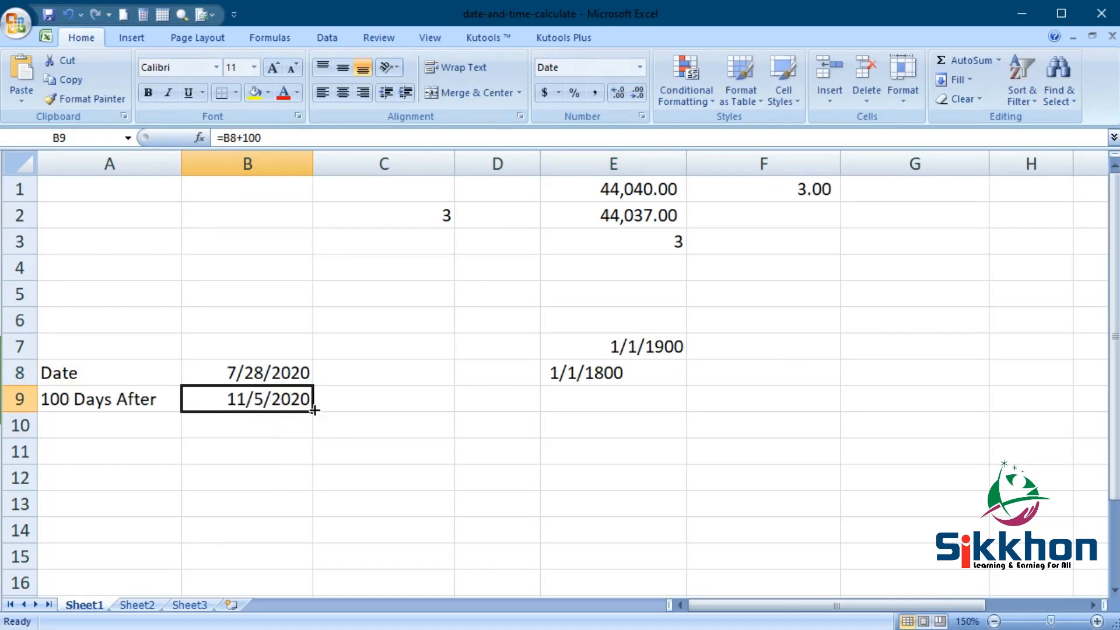
{"action": "left_click", "coordinate": [285, 377]}
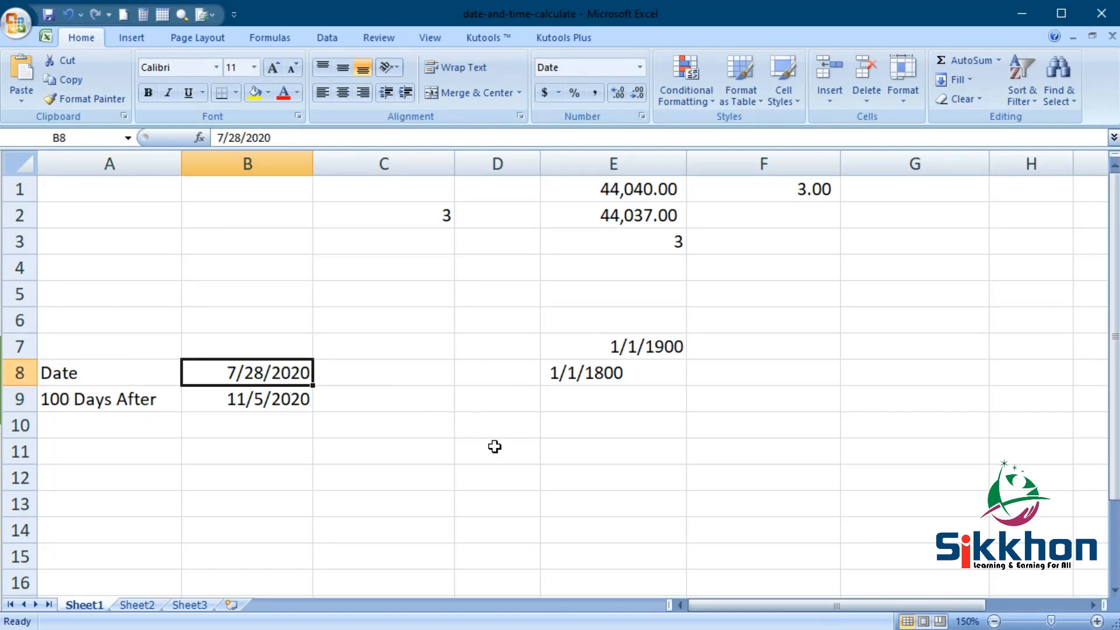
- Enter the time 3:00 in G6
{"action": "left_click", "coordinate": [856, 325]}
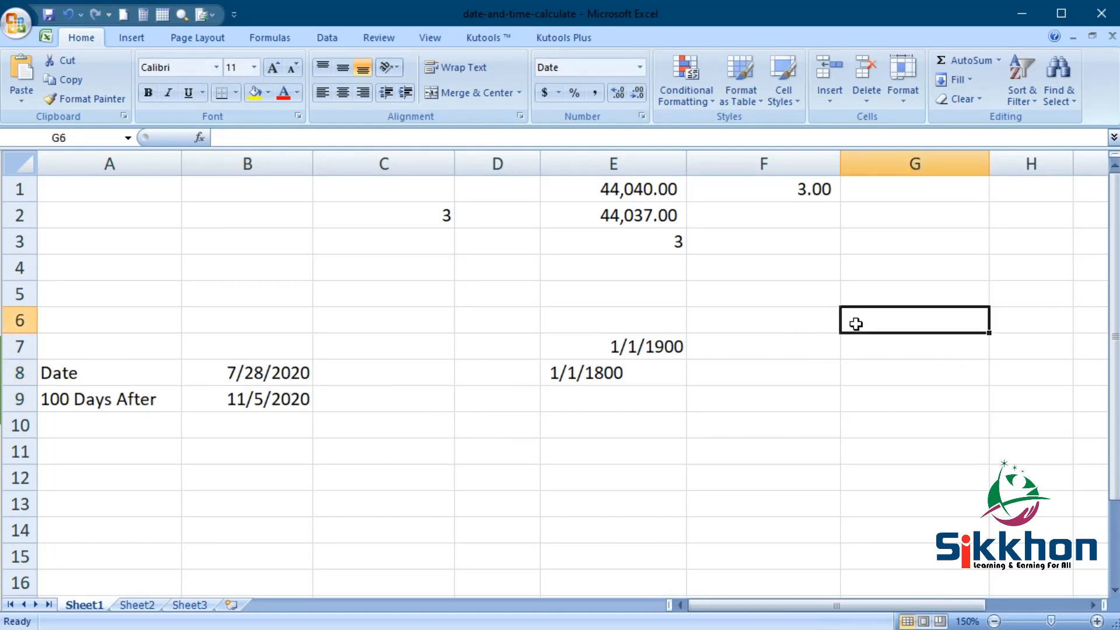
{"action": "type", "text": "3:"}
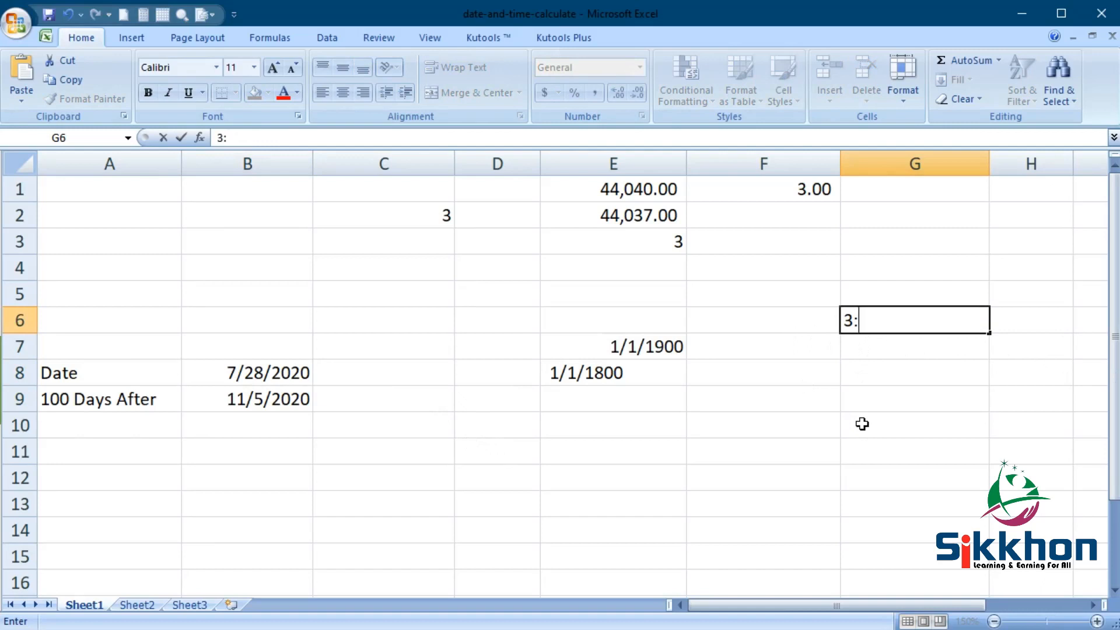
{"action": "type", "text": "00"}
{"action": "key", "text": "Return"}
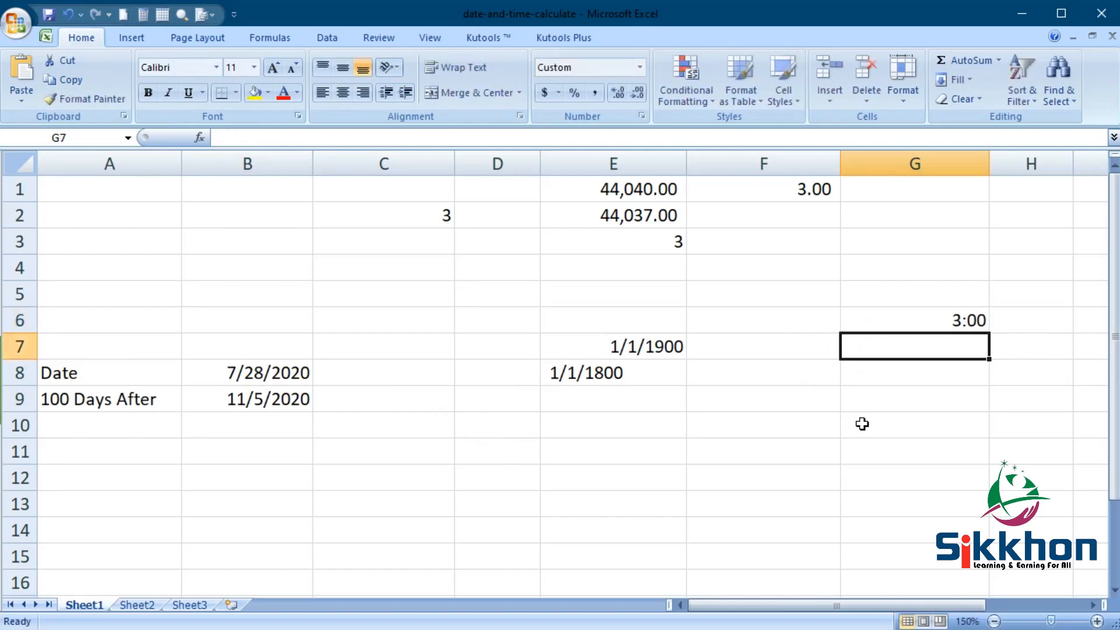
{"action": "left_click", "coordinate": [939, 329]}
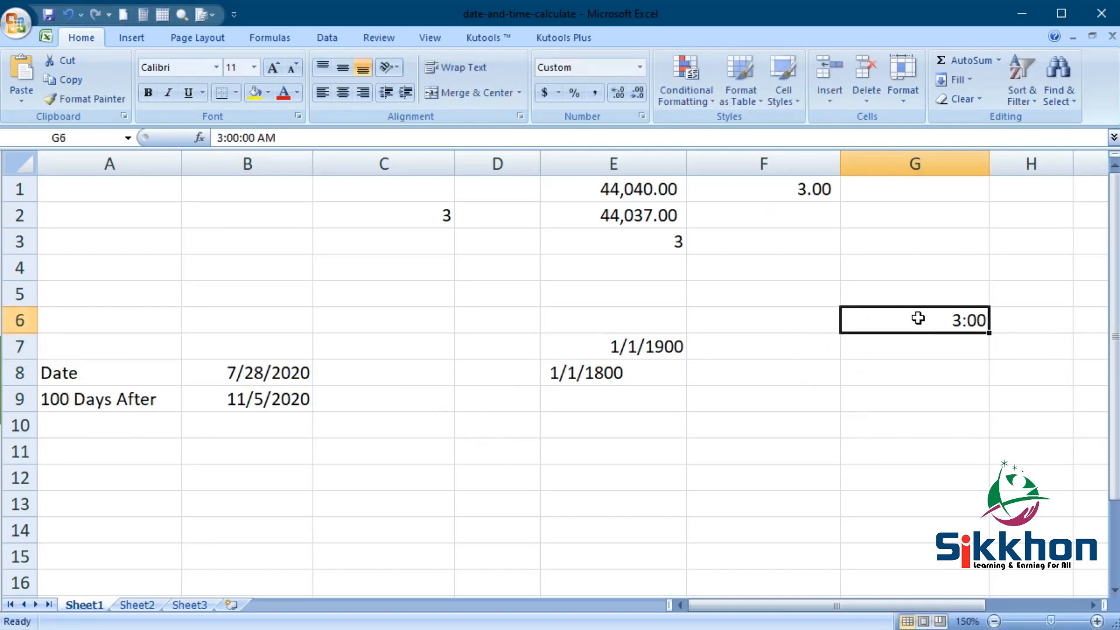
- Enter 3 AM in G7 and display it as the decimal 0.125
{"action": "left_click", "coordinate": [877, 349]}
{"action": "type", "text": "3 A"}
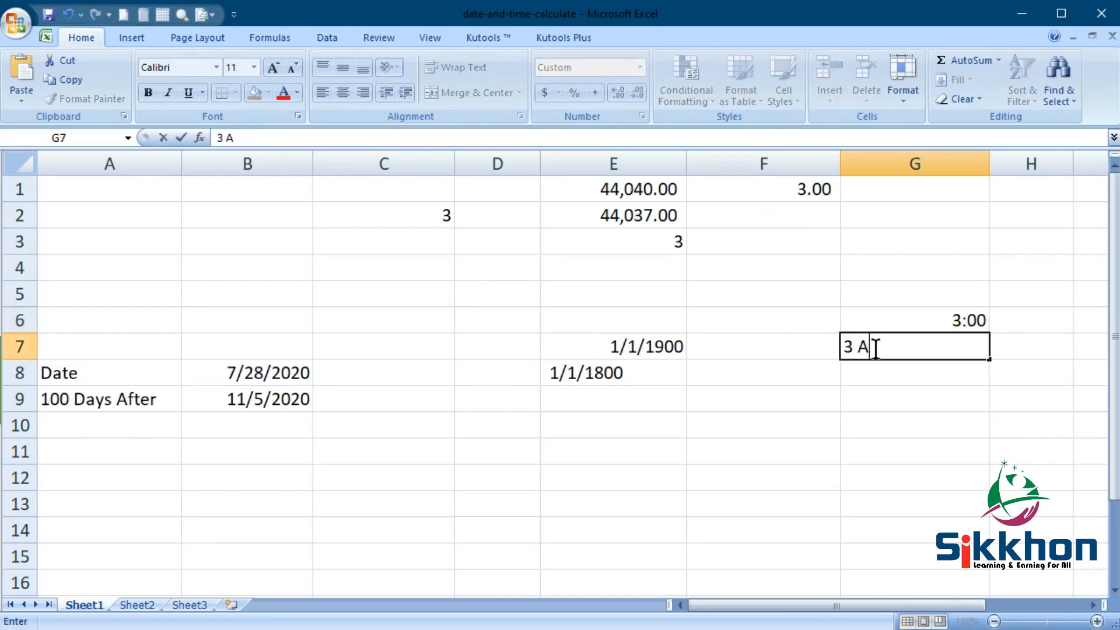
{"action": "key", "text": "Return"}
{"action": "left_click", "coordinate": [873, 347]}
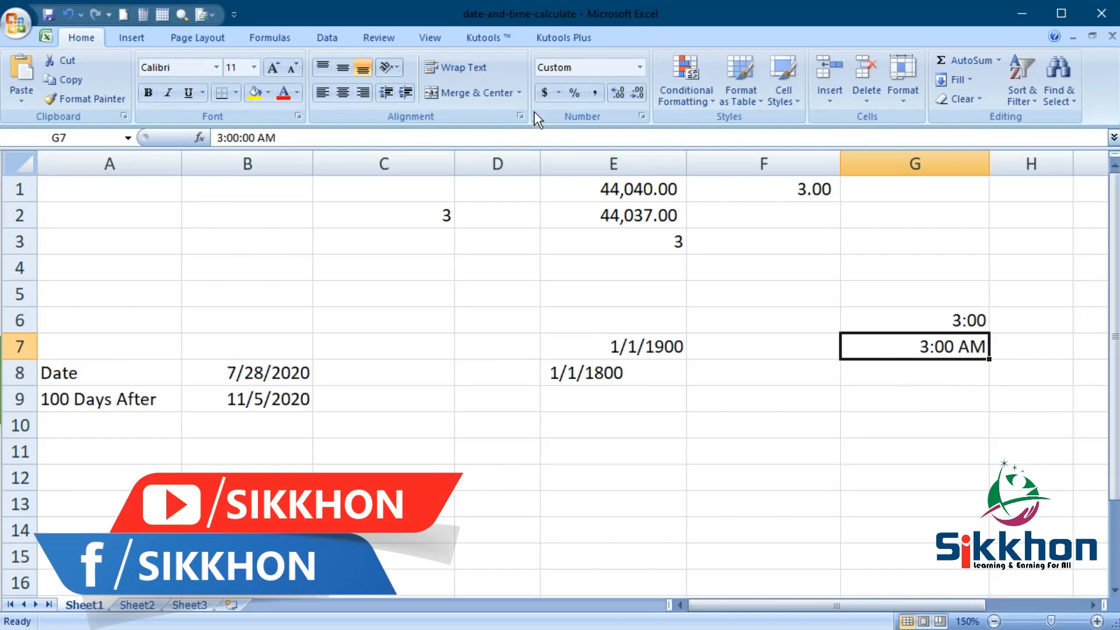
{"action": "left_click", "coordinate": [594, 92]}
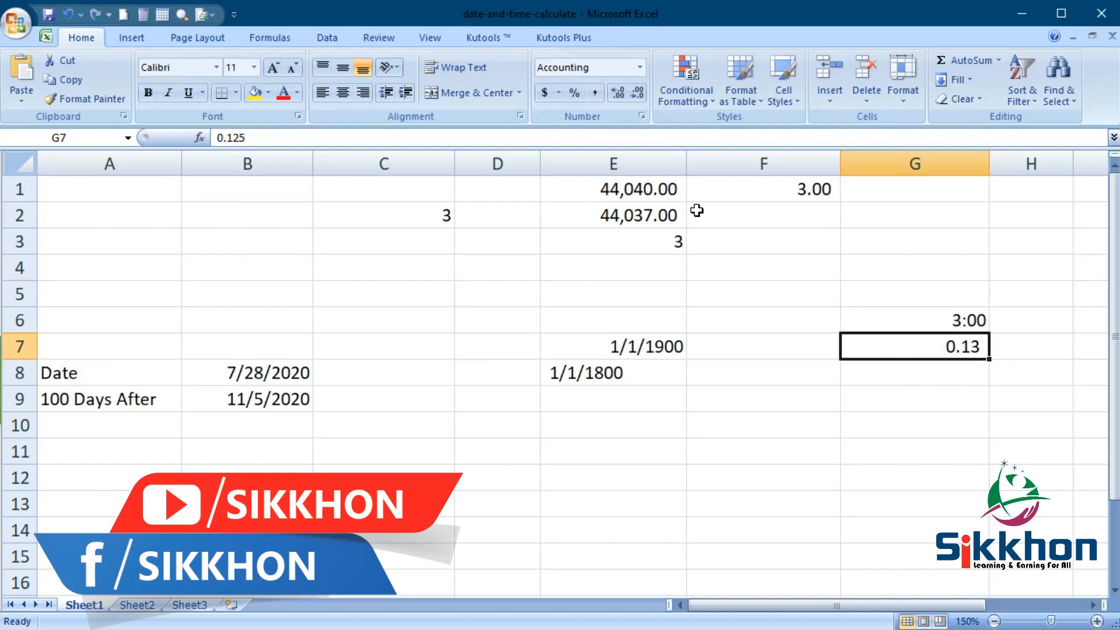
{"action": "left_click", "coordinate": [618, 92]}
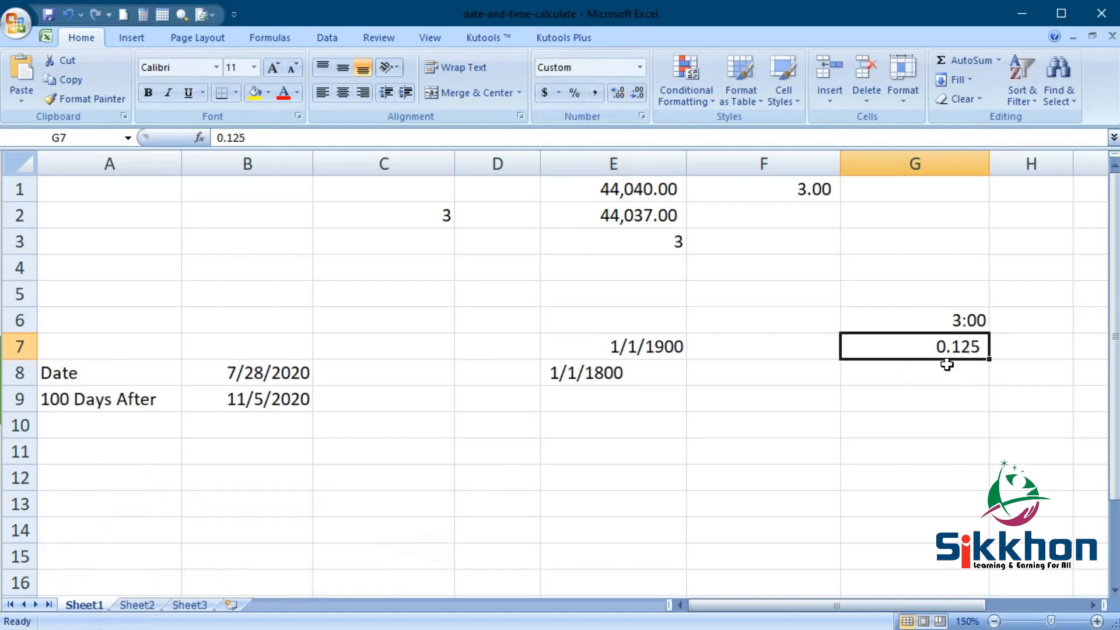
- Enter 8 pm in G8 and display it as the decimal 0.833
{"action": "left_click", "coordinate": [923, 378]}
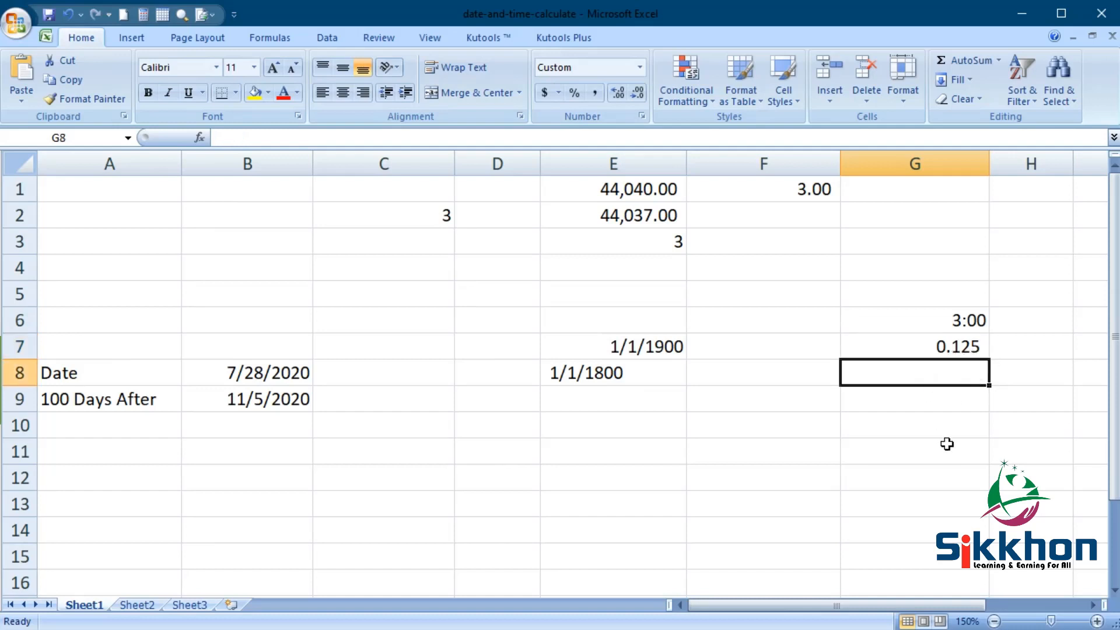
{"action": "type", "text": "22"}
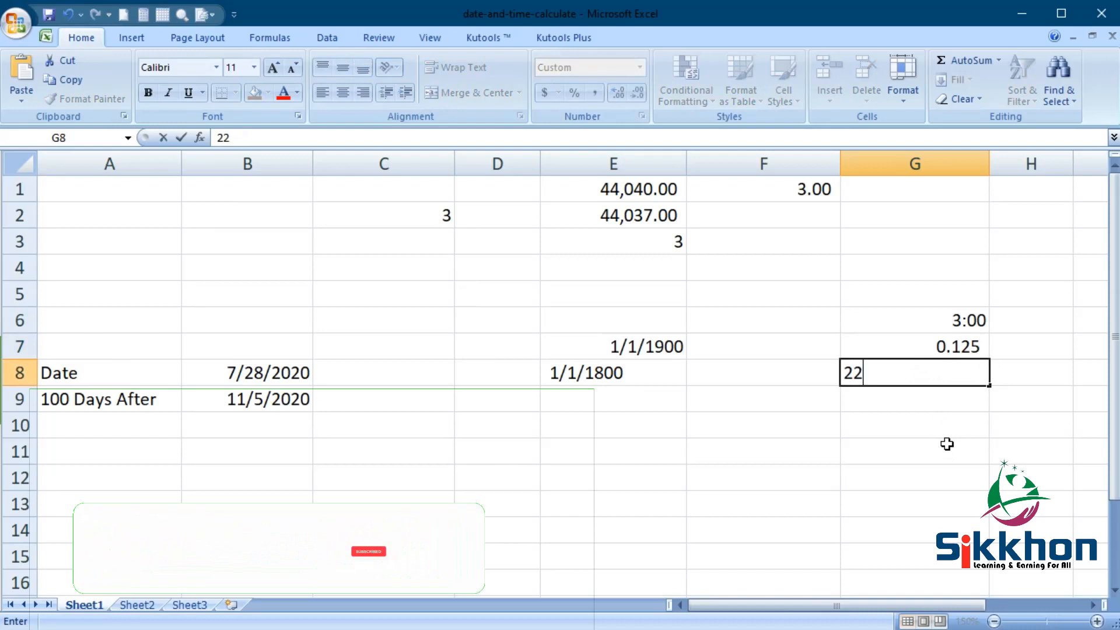
{"action": "key", "text": "BackSpace"}
{"action": "key", "text": "BackSpace"}
{"action": "type", "text": "8 pm"}
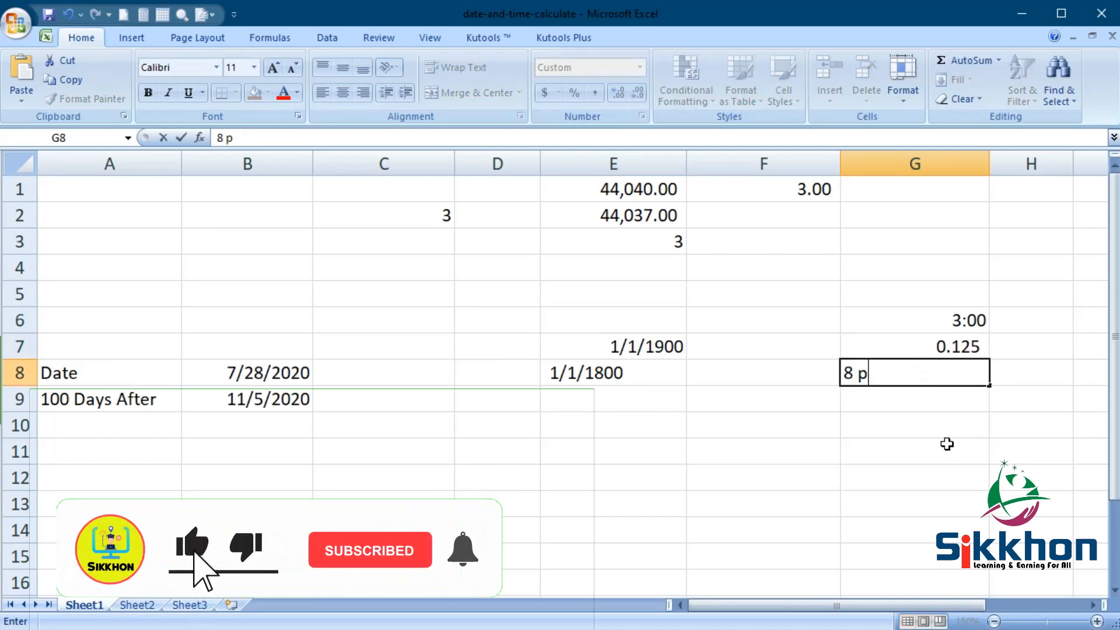
{"action": "key", "text": "Return"}
{"action": "left_click", "coordinate": [950, 381]}
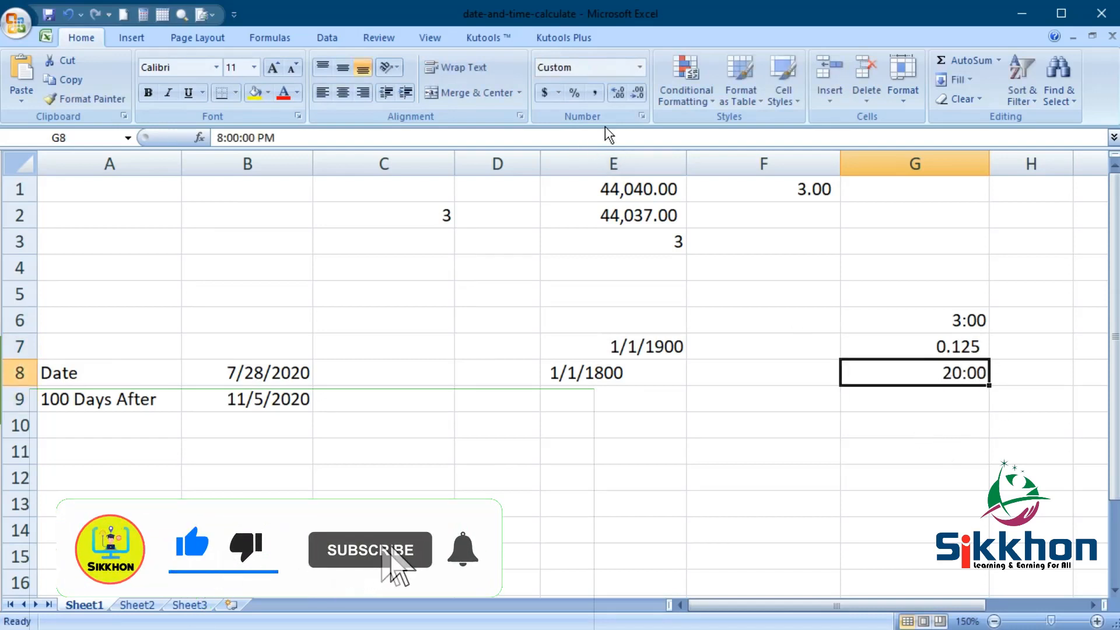
{"action": "left_click", "coordinate": [595, 94]}
{"action": "left_click", "coordinate": [620, 94]}
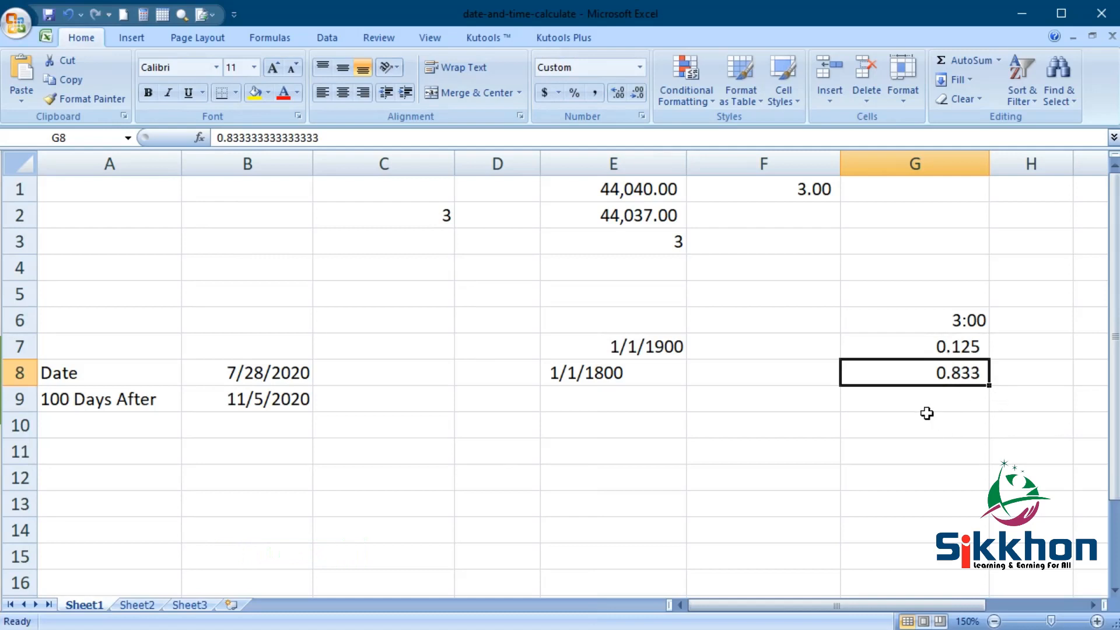
- Enter 3:00 PM in G9 and 8:00 PM in G10
{"action": "key", "text": "Down"}
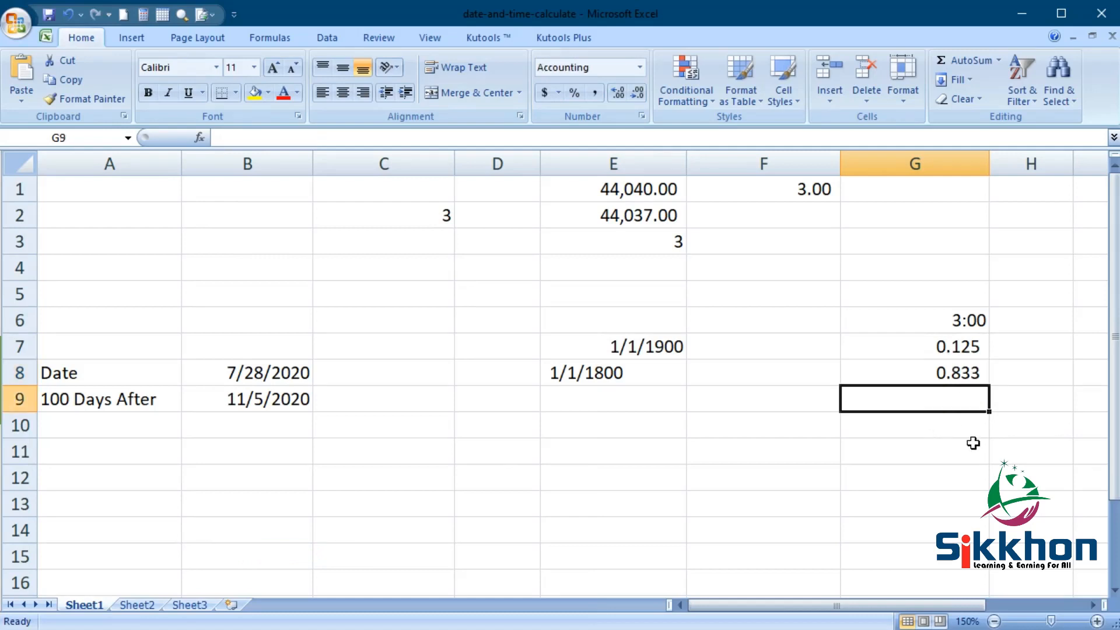
{"action": "type", "text": "3"}
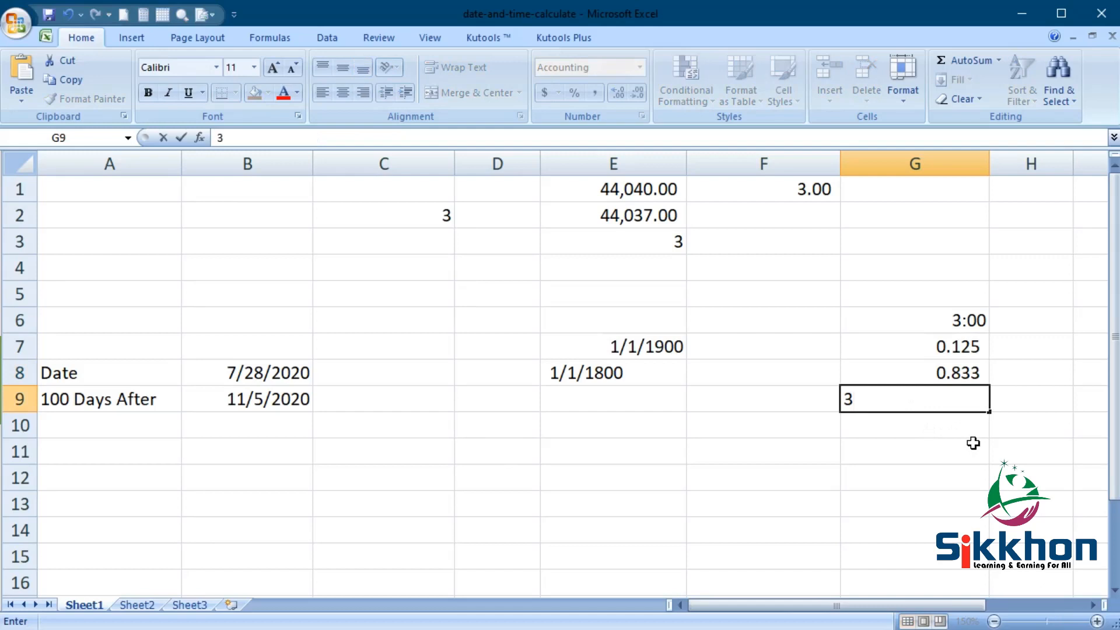
{"action": "type", "text": "p"}
{"action": "key", "text": "Return"}
{"action": "double_click", "coordinate": [909, 403]}
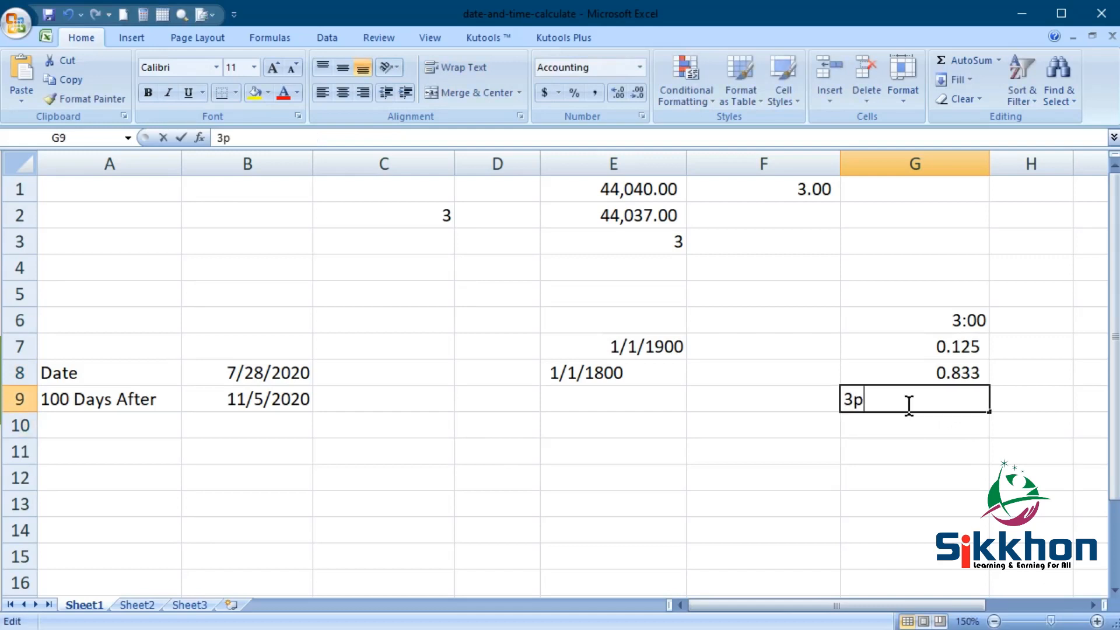
{"action": "key", "text": "BackSpace"}
{"action": "type", "text": "p"}
{"action": "key", "text": "Return"}
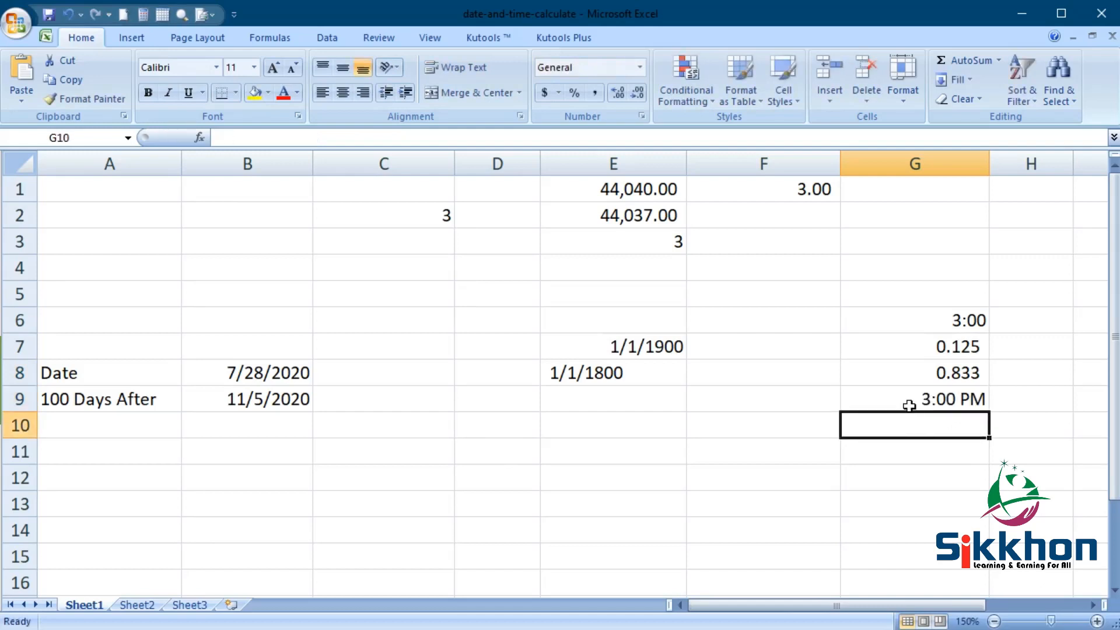
{"action": "type", "text": "8 p"}
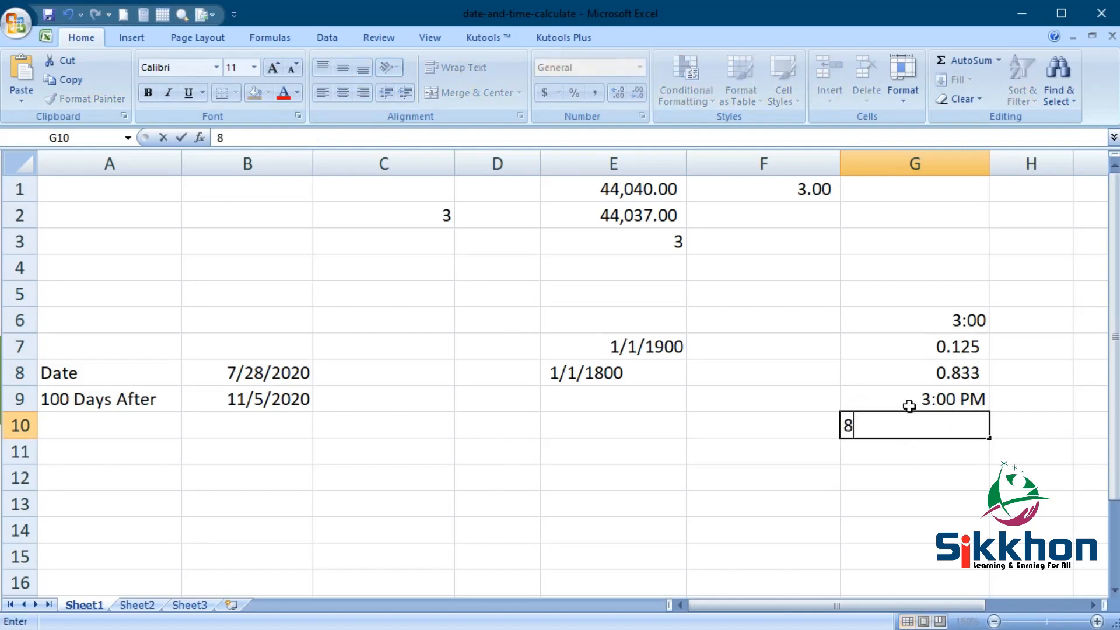
{"action": "key", "text": "Return"}
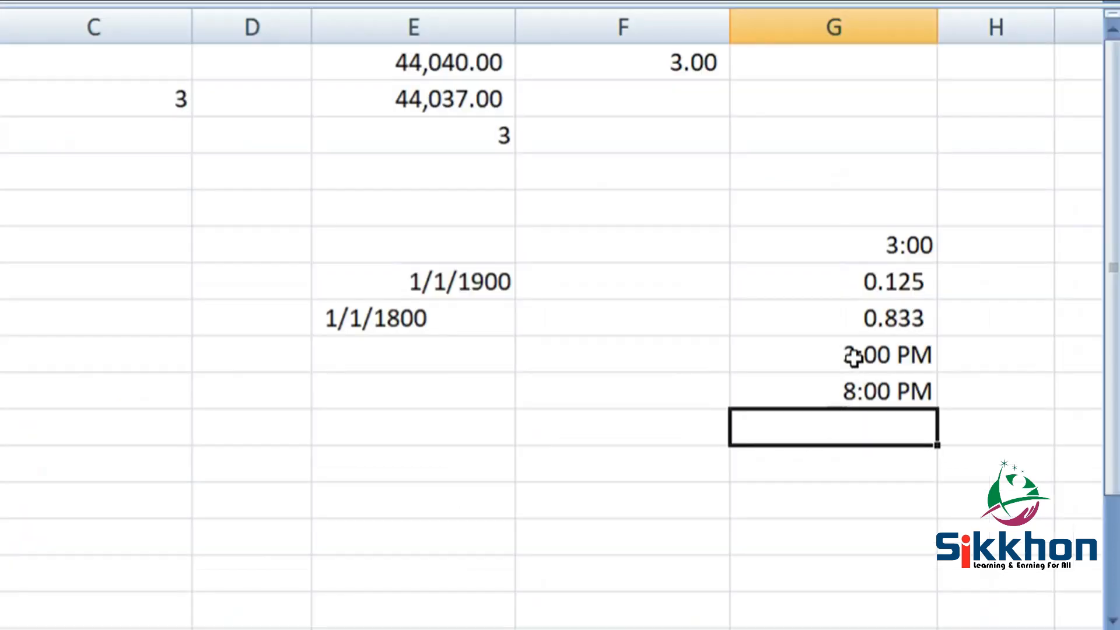
{"action": "left_click", "coordinate": [929, 401]}
{"action": "left_click", "coordinate": [929, 432]}
- Enter =G10-G9 in G11, giving 5:00 AM
{"action": "left_click", "coordinate": [862, 434]}
{"action": "type", "text": "="}
{"action": "left_click", "coordinate": [862, 394]}
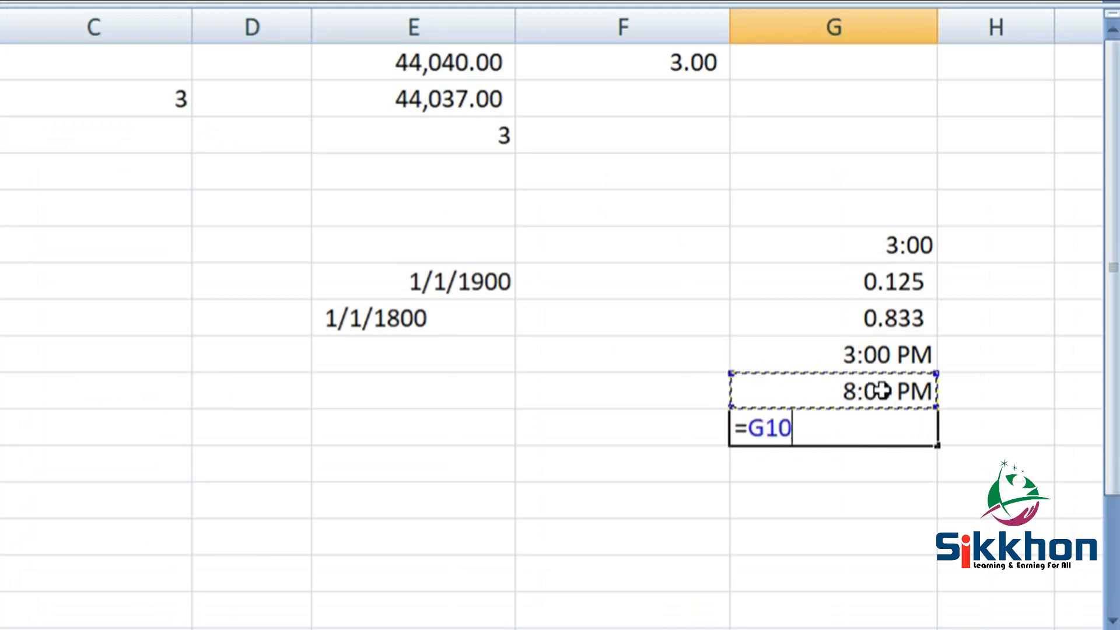
{"action": "type", "text": "-"}
{"action": "left_click", "coordinate": [879, 354]}
{"action": "key", "text": "Return"}
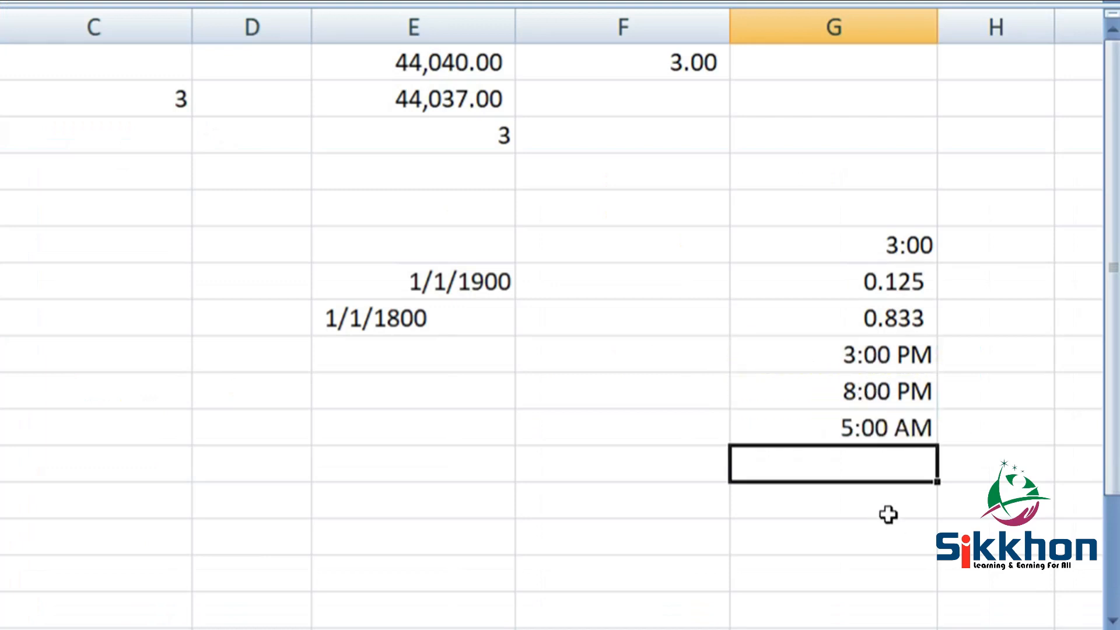
{"action": "left_click", "coordinate": [905, 435]}
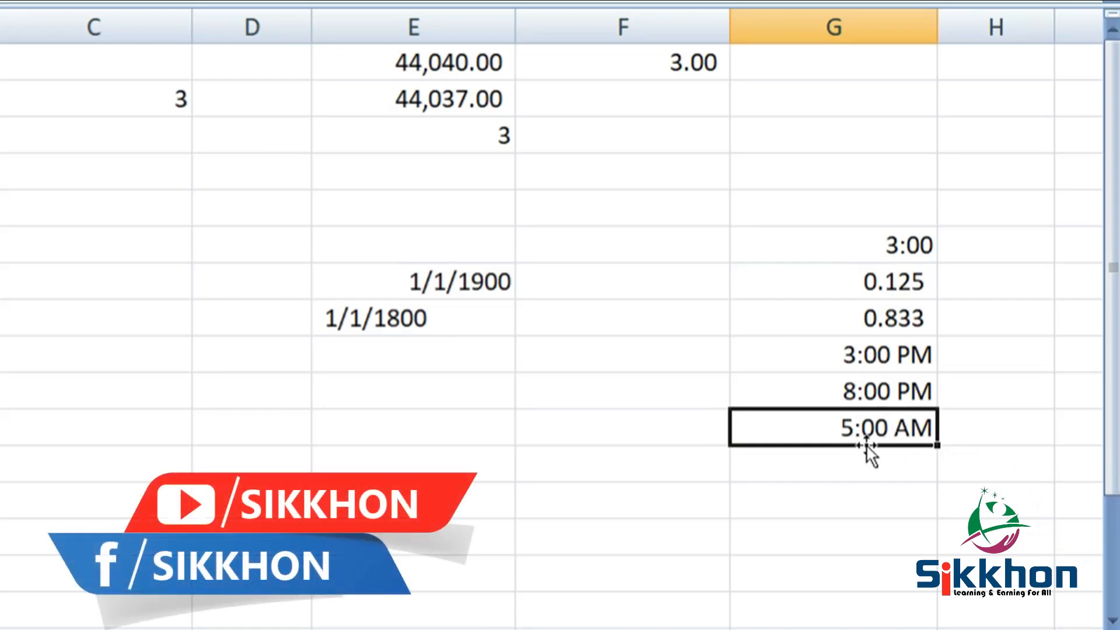
- Apply the custom h:mm format to G11 so the difference reads 5:00
{"action": "scroll", "coordinate": [1017, 275], "scroll_direction": "down", "scroll_amount": 1}
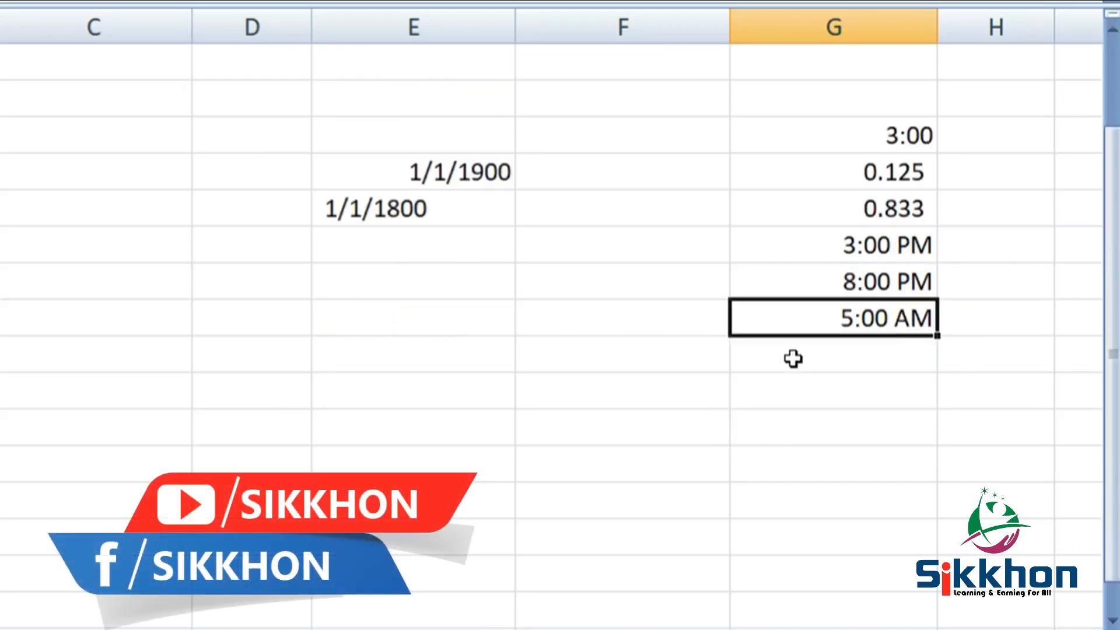
{"action": "right_click", "coordinate": [819, 316]}
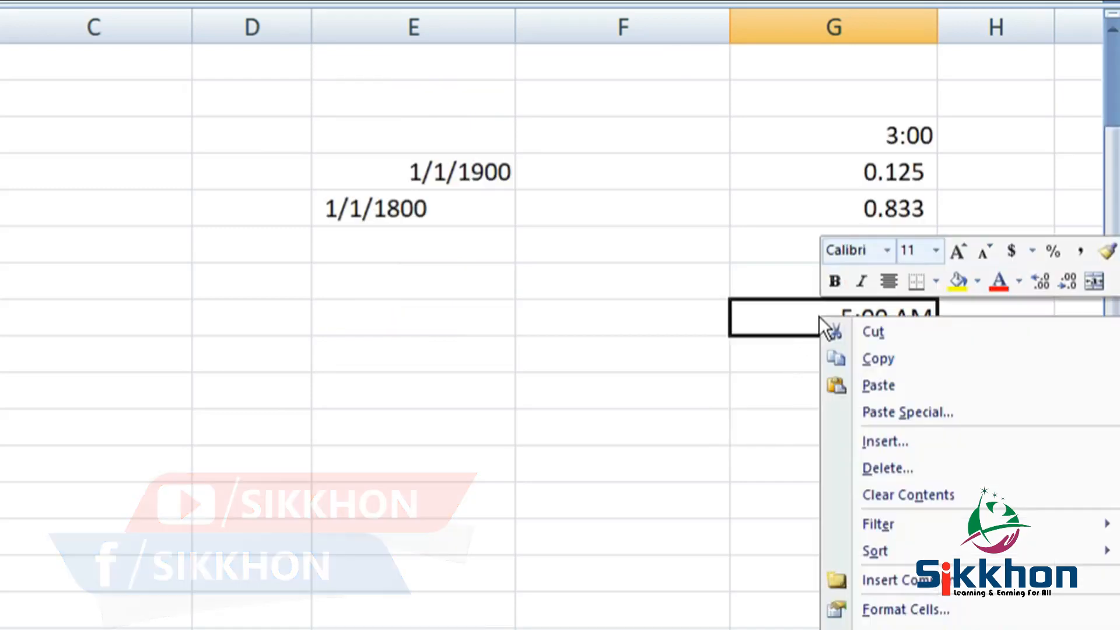
{"action": "left_click", "coordinate": [943, 607]}
{"action": "left_click_drag", "start_coordinate": [824, 289], "coordinate": [277, 19]}
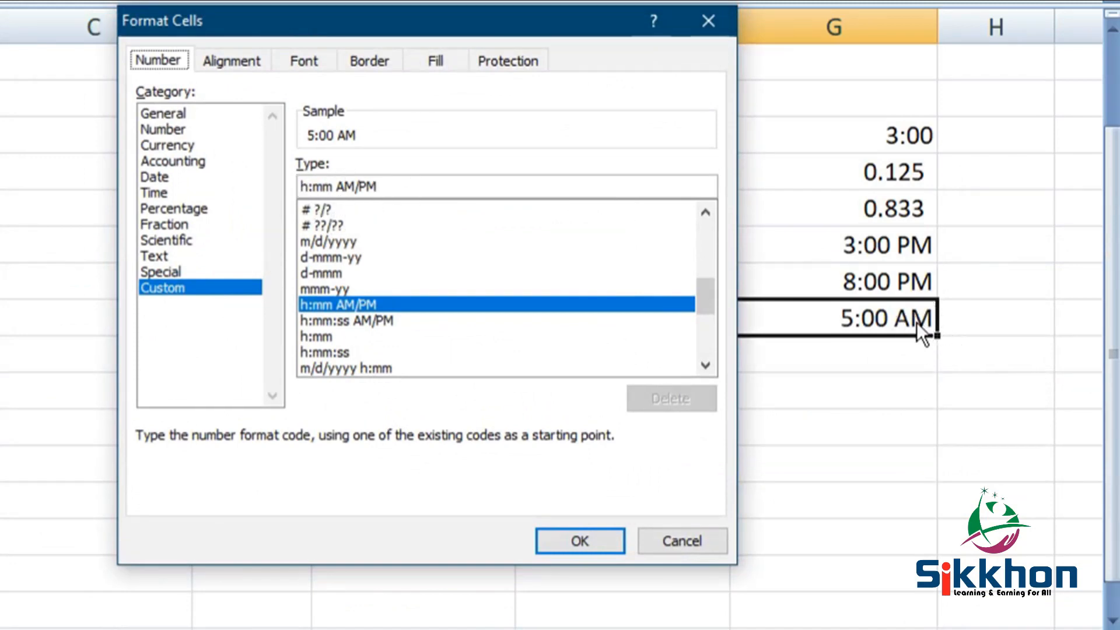
{"action": "left_click", "coordinate": [324, 352]}
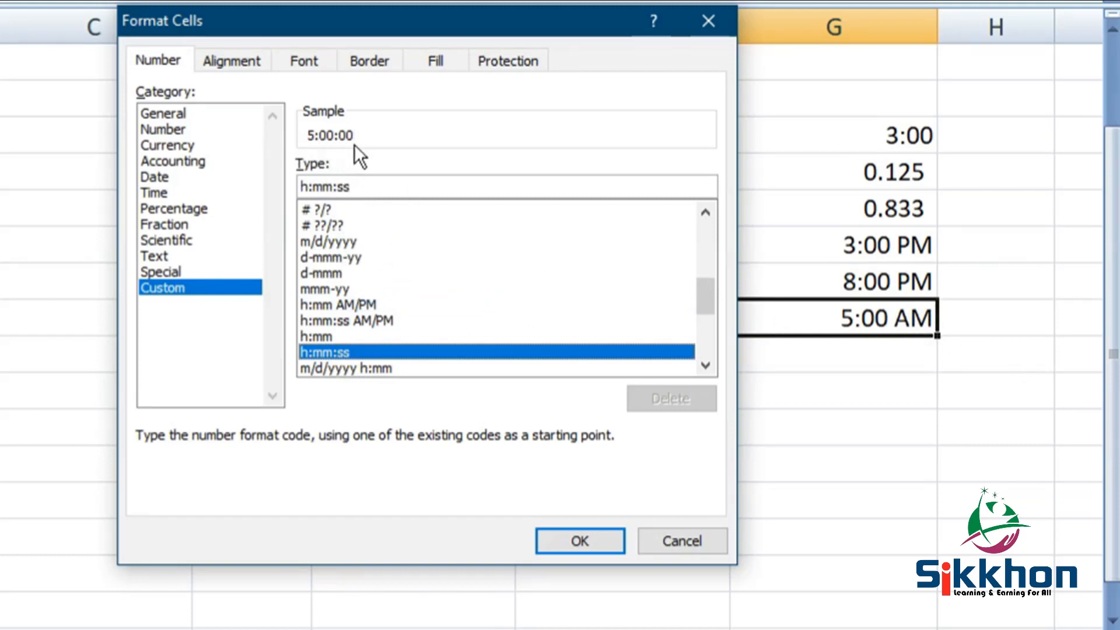
{"action": "left_click", "coordinate": [339, 337]}
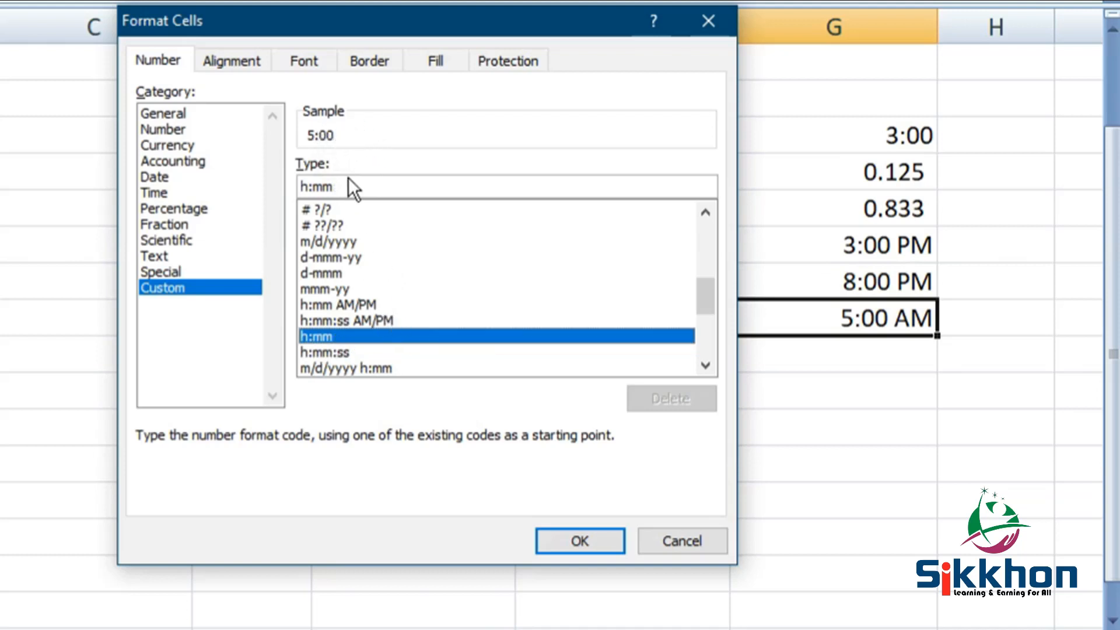
{"action": "scroll", "coordinate": [422, 275], "scroll_direction": "down", "scroll_amount": 1}
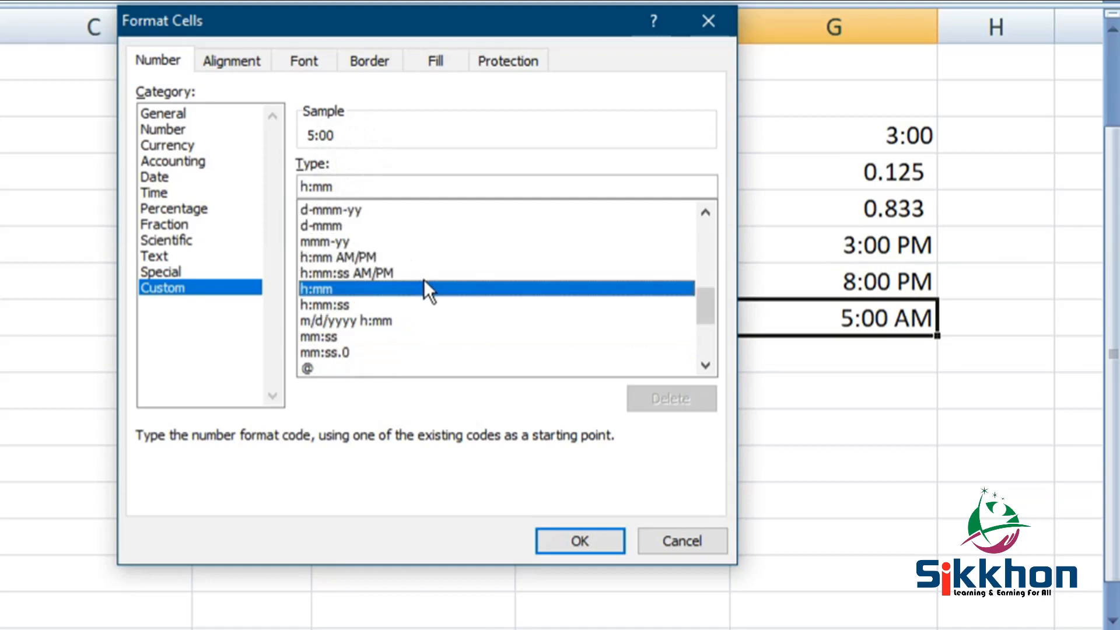
{"action": "scroll", "coordinate": [425, 284], "scroll_direction": "up", "scroll_amount": 3}
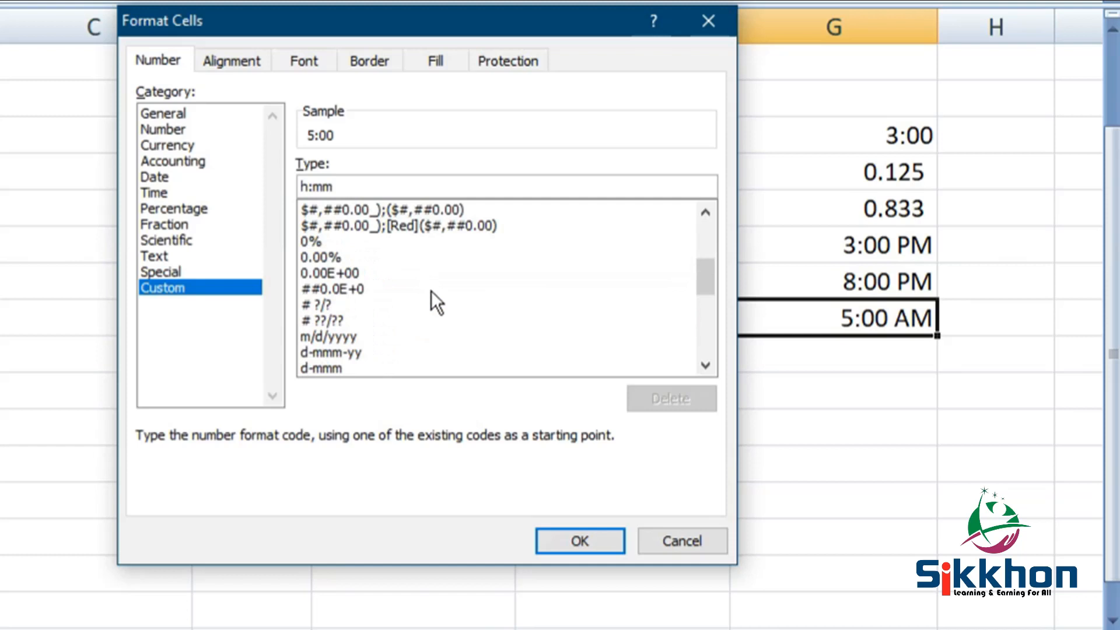
{"action": "scroll", "coordinate": [432, 290], "scroll_direction": "down", "scroll_amount": 2}
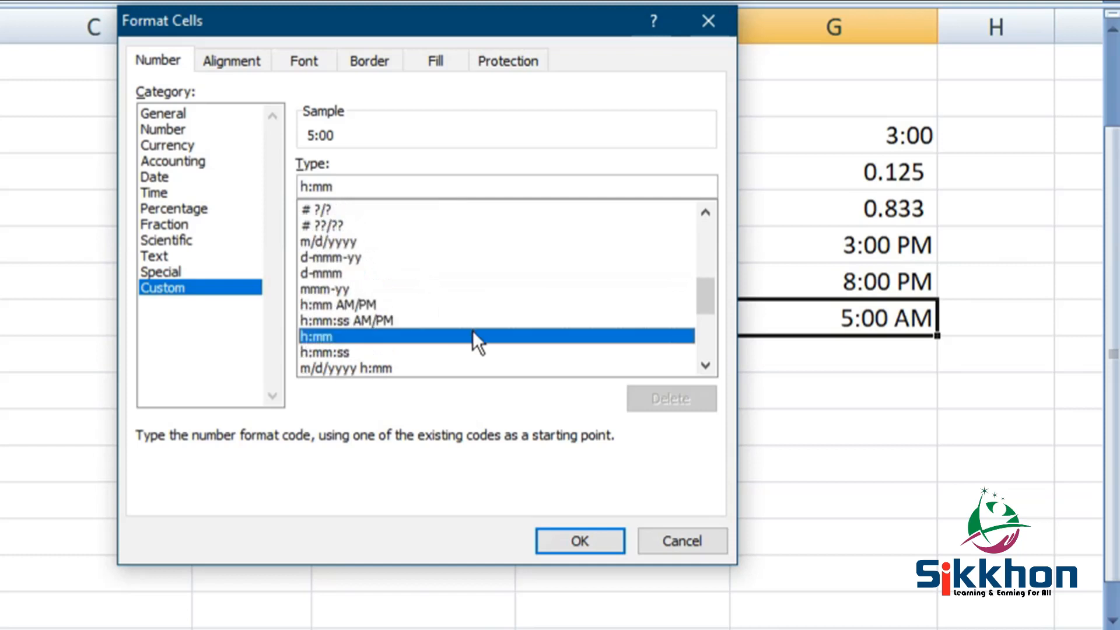
{"action": "left_click", "coordinate": [578, 542]}
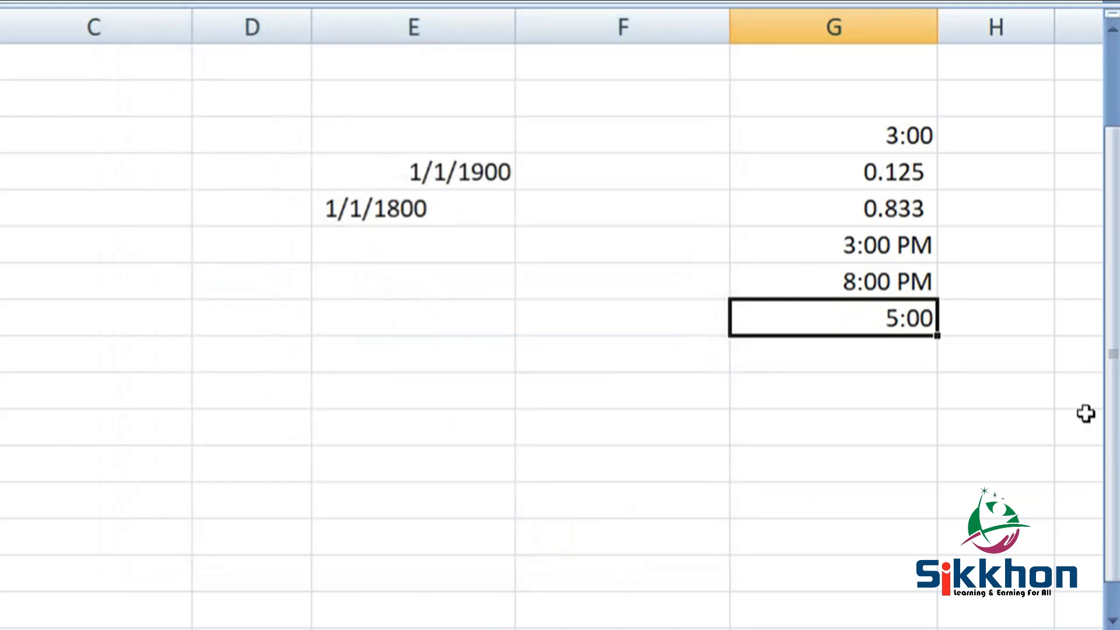
- Change G10 to 8:30 PM so G11 shows 5:30, then bring up G11's Format Cells
{"action": "left_click", "coordinate": [870, 283]}
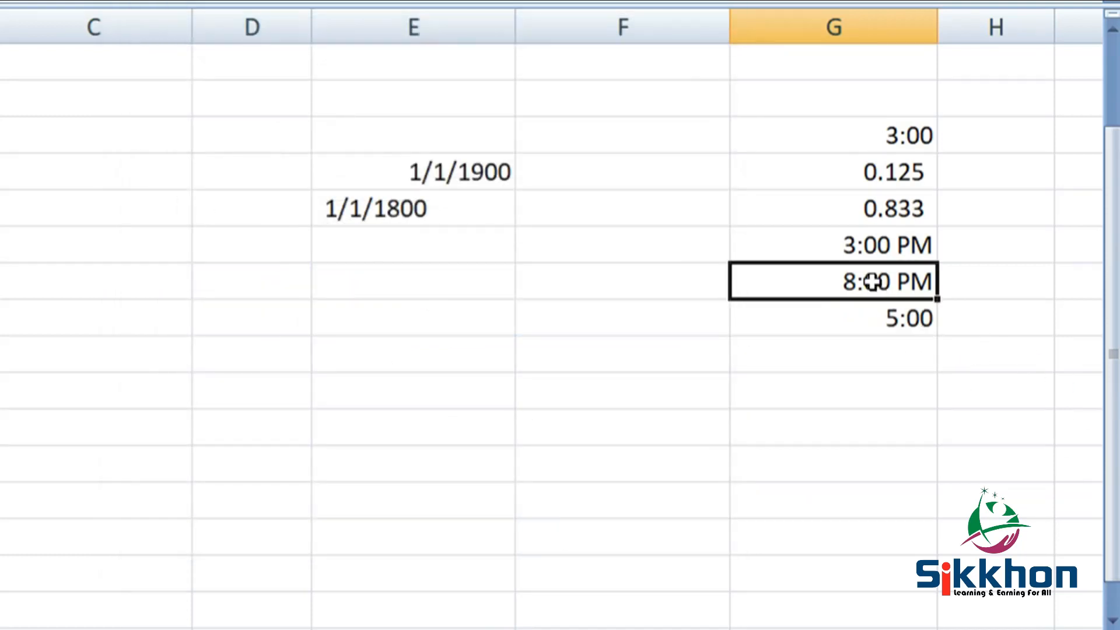
{"action": "double_click", "coordinate": [873, 285]}
{"action": "left_click_drag", "start_coordinate": [832, 283], "coordinate": [858, 282]}
{"action": "type", "text": "30"}
{"action": "key", "text": "Return"}
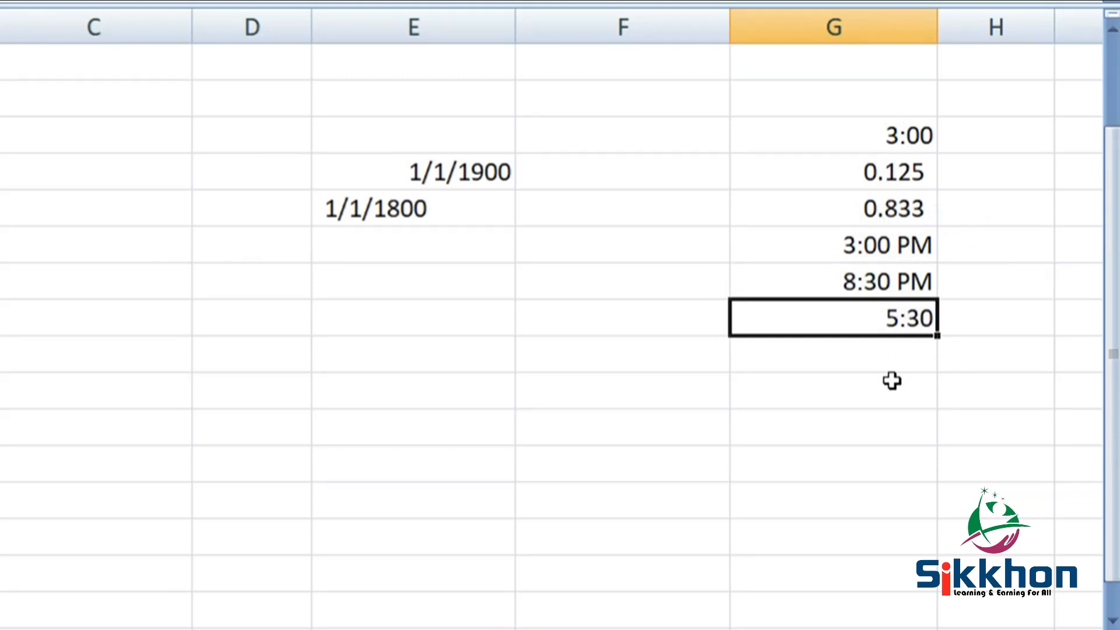
{"action": "right_click", "coordinate": [878, 320]}
{"action": "left_click", "coordinate": [1030, 618]}
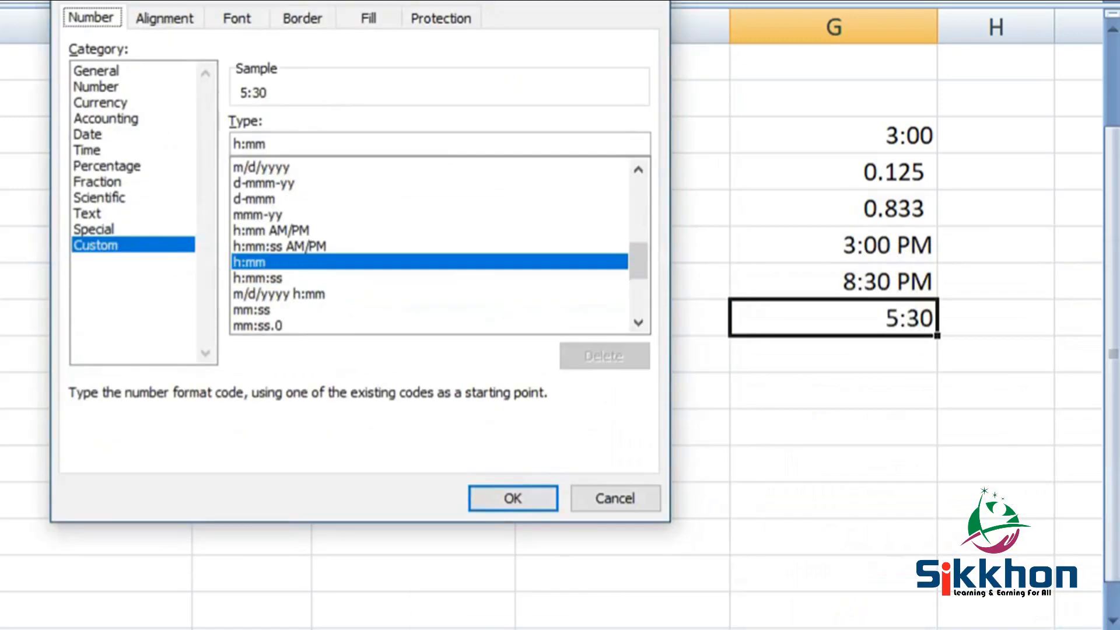